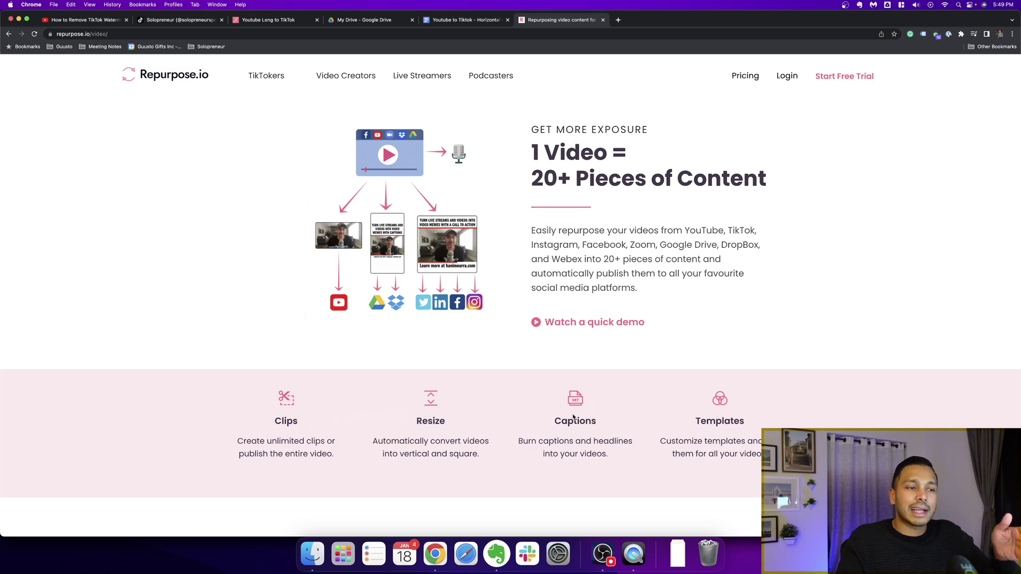
- Look over the original YouTube video, the TikTok profile's clips, and the reposted Instagram and Facebook reels
{"action": "key", "text": "super+1"}
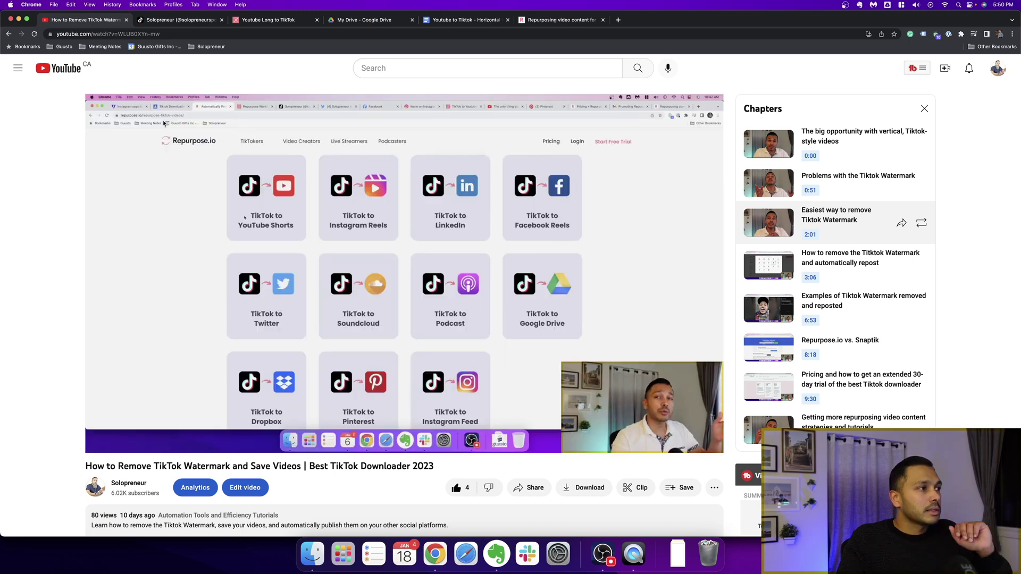
{"action": "key", "text": "super+2"}
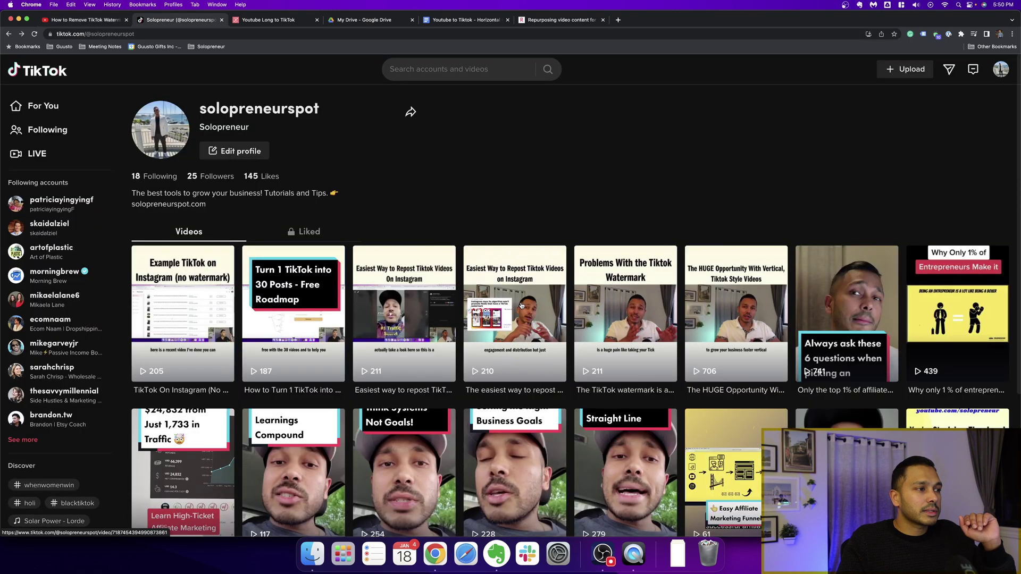
{"action": "left_click", "coordinate": [693, 310]}
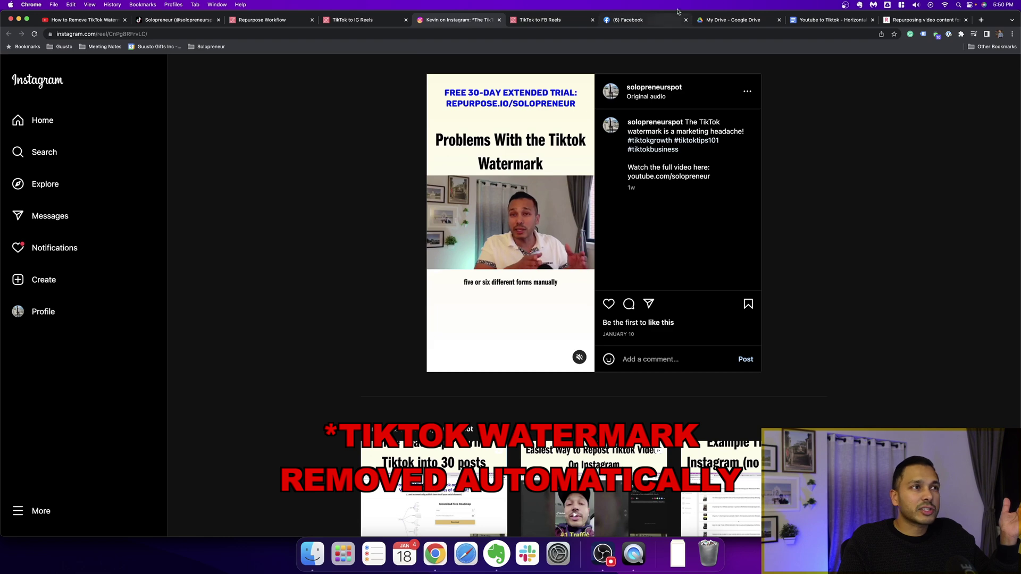
{"action": "left_click", "coordinate": [638, 19]}
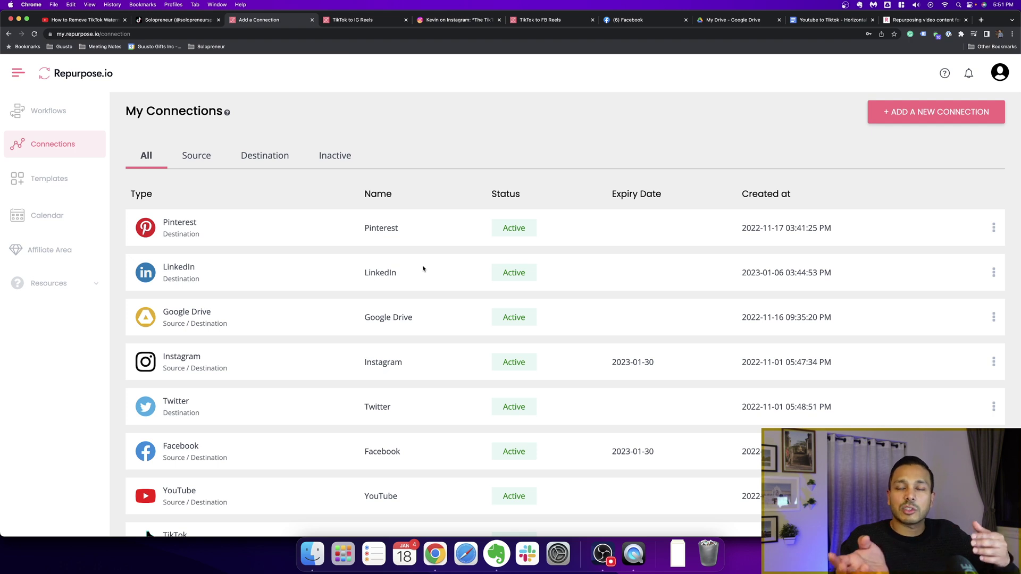
- Review the connected accounts and view the setup form for a new YouTube connection without connecting it
{"action": "scroll", "coordinate": [418, 270], "scroll_direction": "down", "scroll_amount": 2}
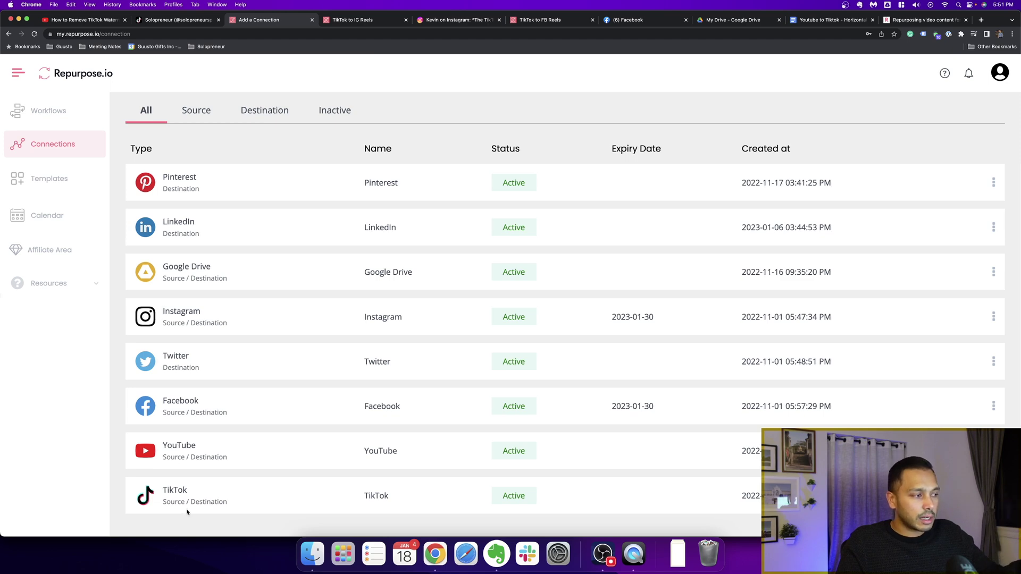
{"action": "scroll", "coordinate": [820, 130], "scroll_direction": "up", "scroll_amount": 3}
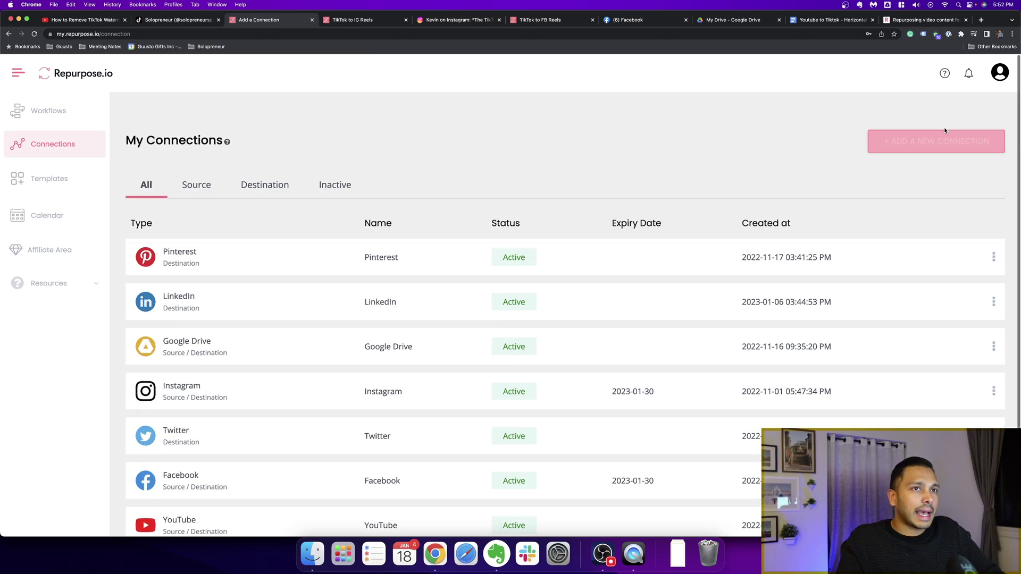
{"action": "left_click", "coordinate": [923, 130]}
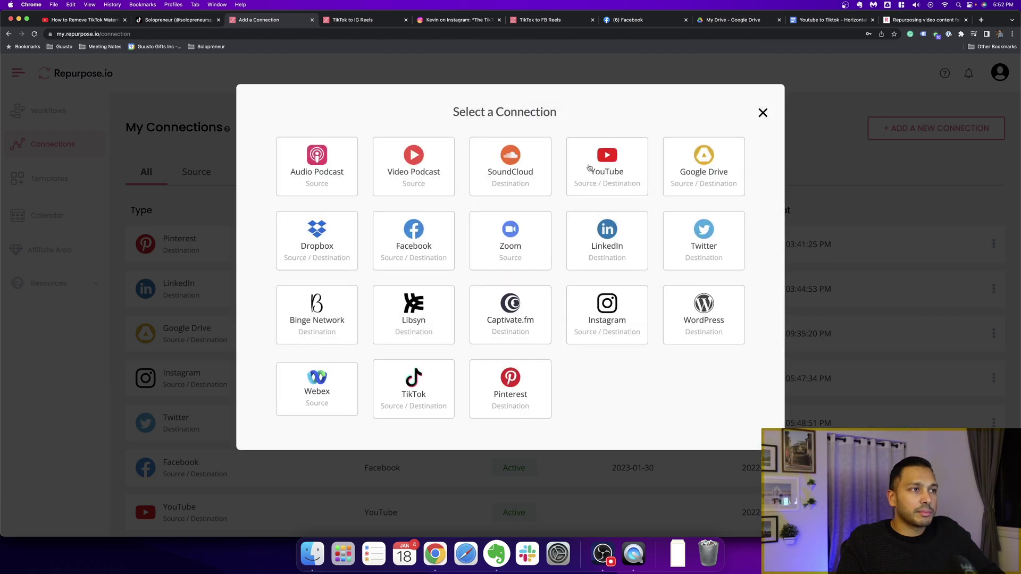
{"action": "left_click", "coordinate": [599, 164]}
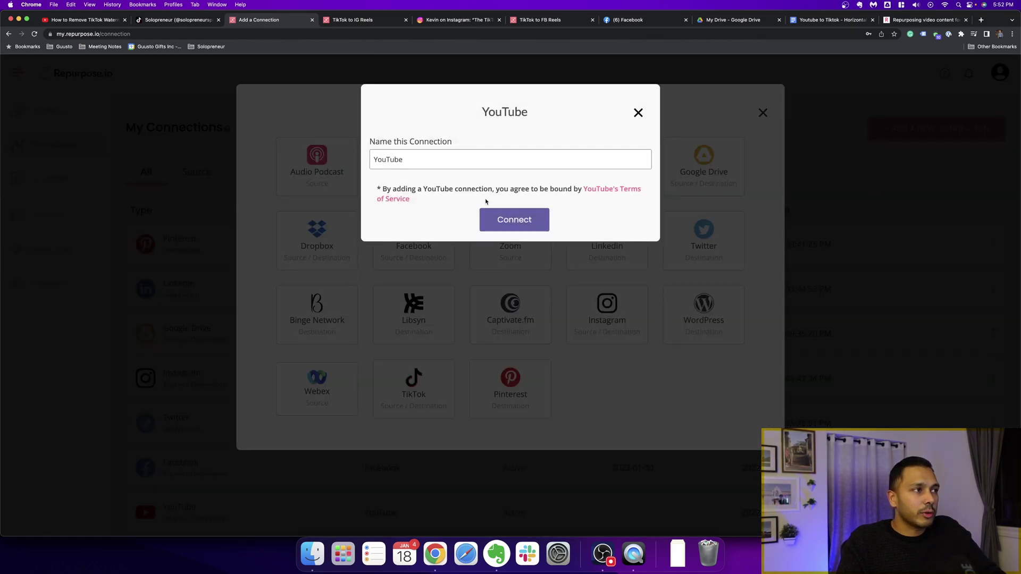
{"action": "left_click", "coordinate": [638, 114]}
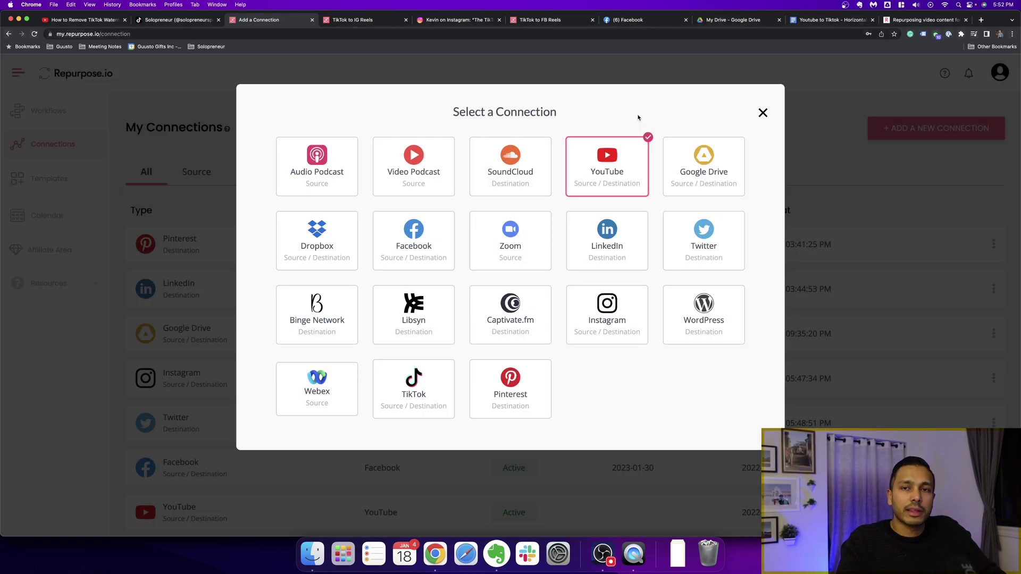
{"action": "left_click", "coordinate": [763, 113]}
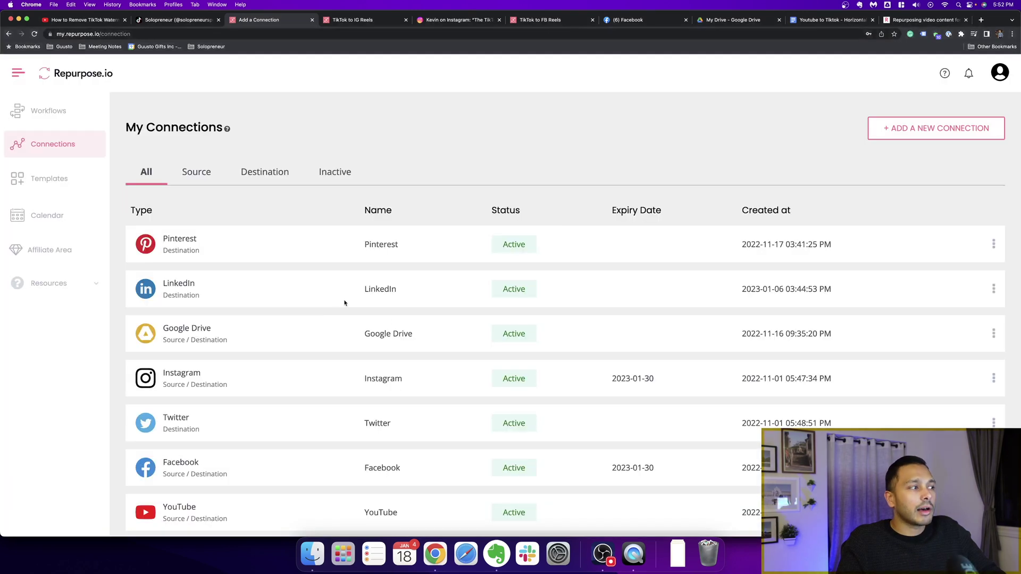
{"action": "scroll", "coordinate": [384, 317], "scroll_direction": "down", "scroll_amount": 2}
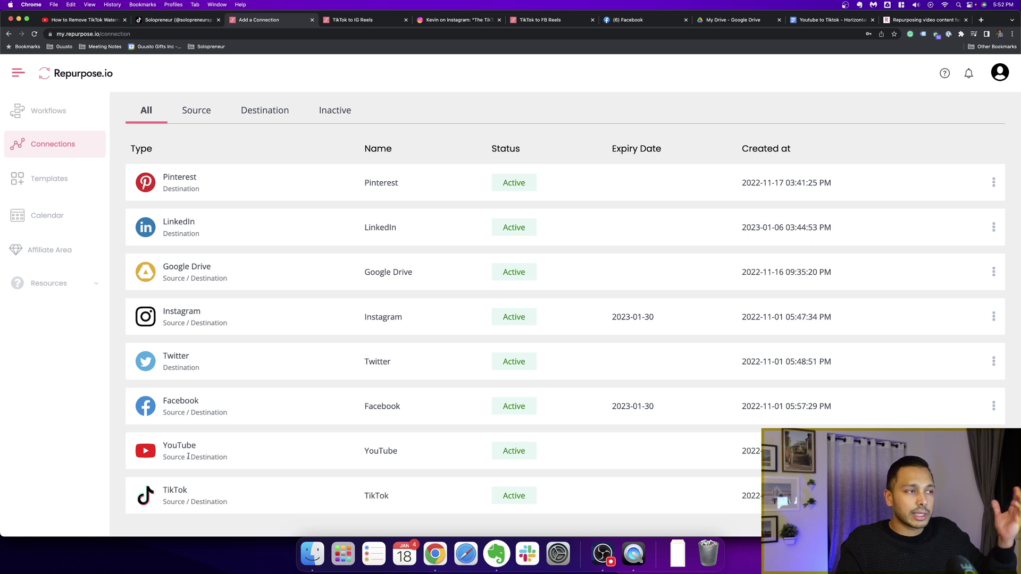
- Open the Workflows page and look through the list of existing workflows
{"action": "left_click", "coordinate": [53, 116]}
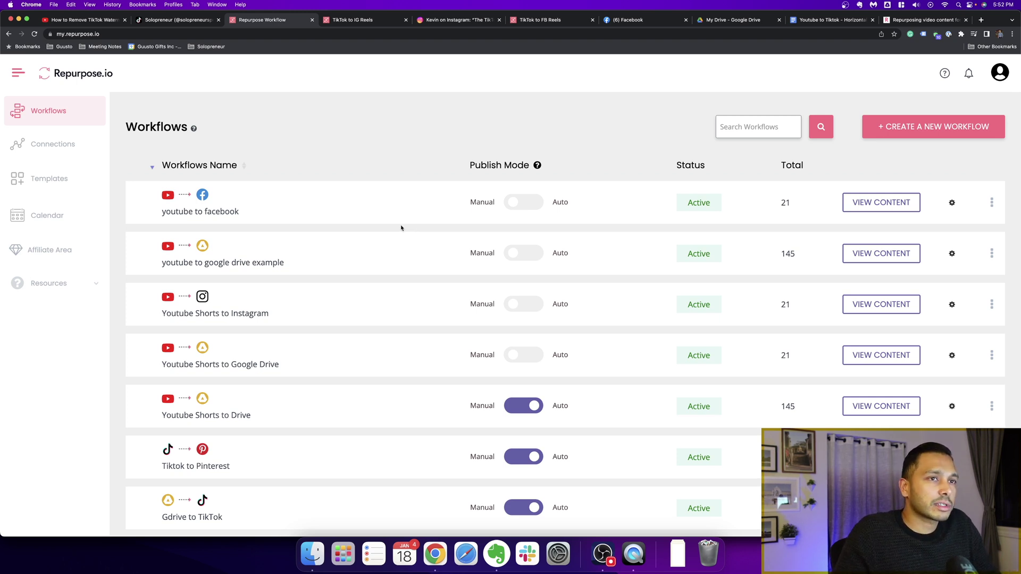
{"action": "left_click", "coordinate": [889, 130]}
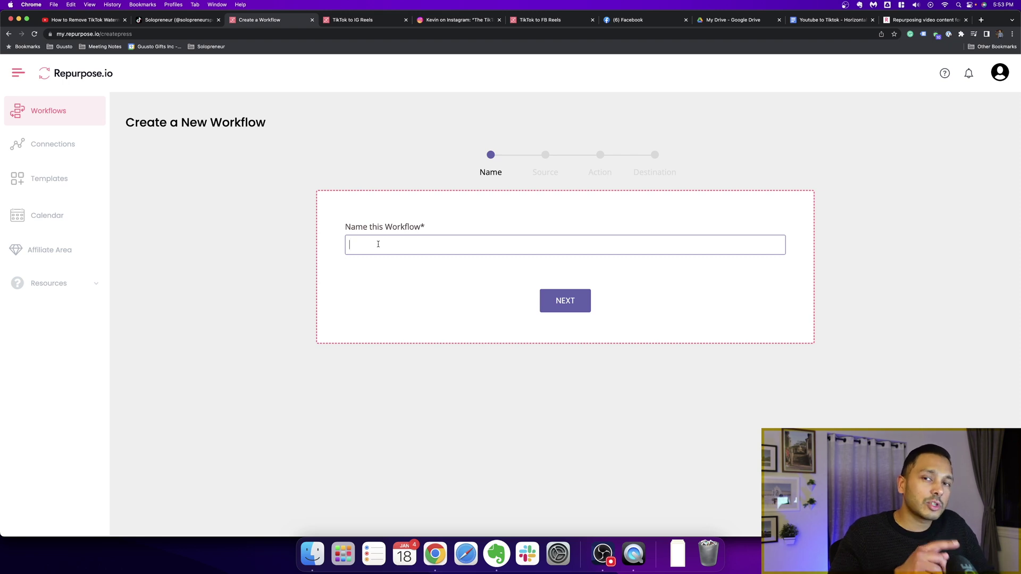
{"action": "scroll", "coordinate": [377, 245], "scroll_direction": "left", "scroll_amount": 5}
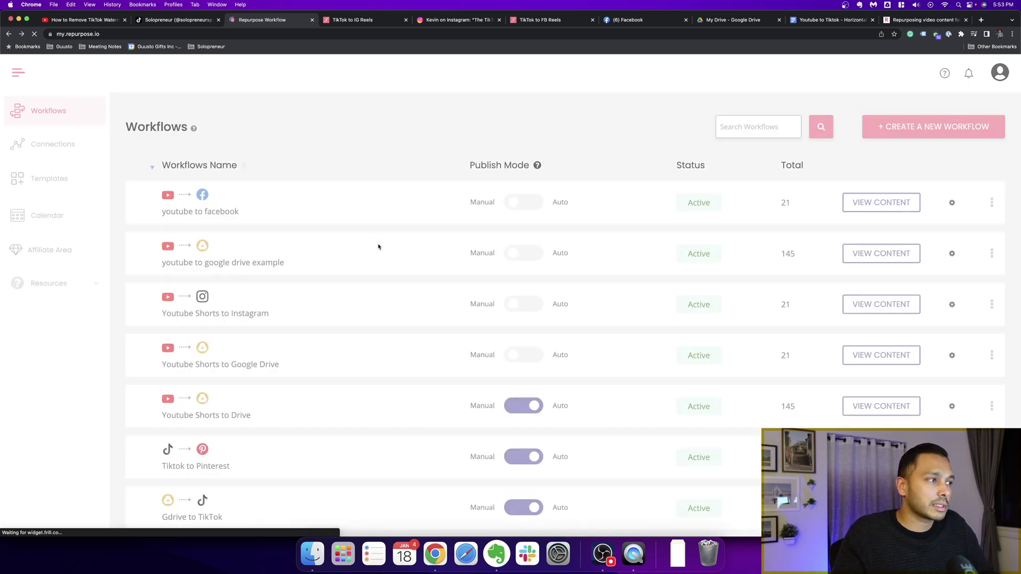
{"action": "scroll", "coordinate": [349, 433], "scroll_direction": "down", "scroll_amount": 5}
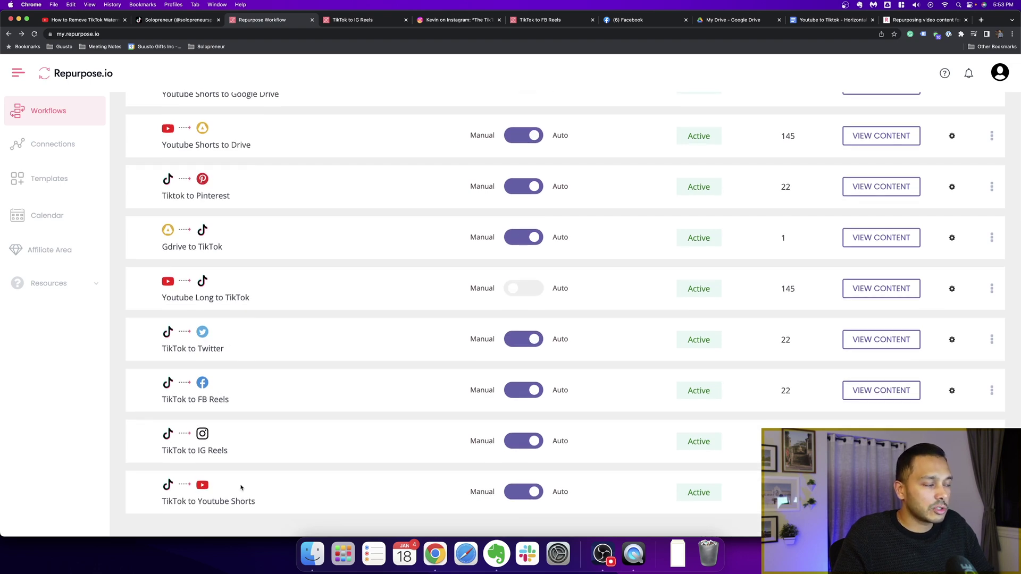
{"action": "scroll", "coordinate": [240, 479], "scroll_direction": "up", "scroll_amount": 5}
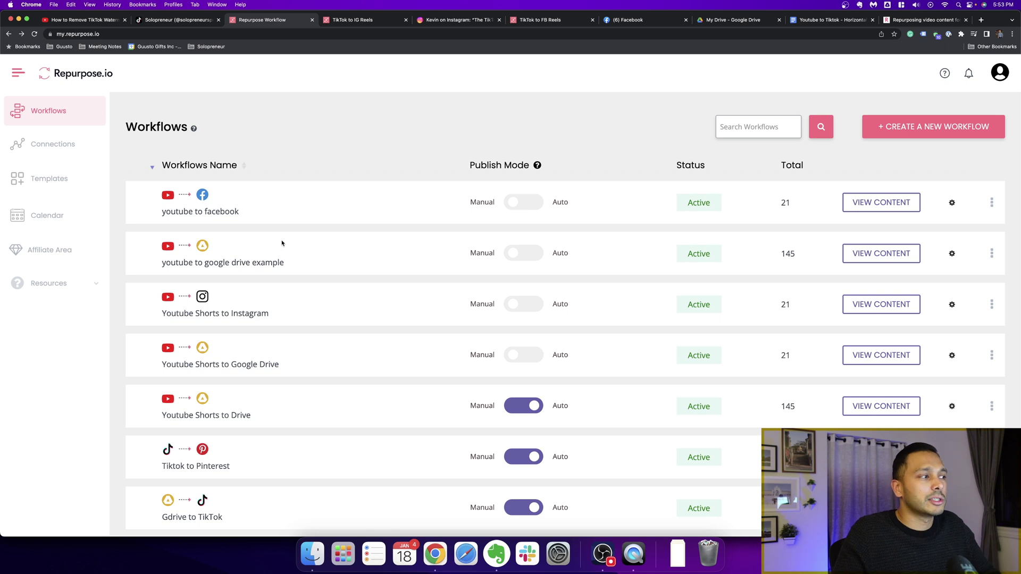
- Start a new workflow, name it "Youtube to Tiktok Exp" and continue to its source settings
{"action": "left_click", "coordinate": [934, 129]}
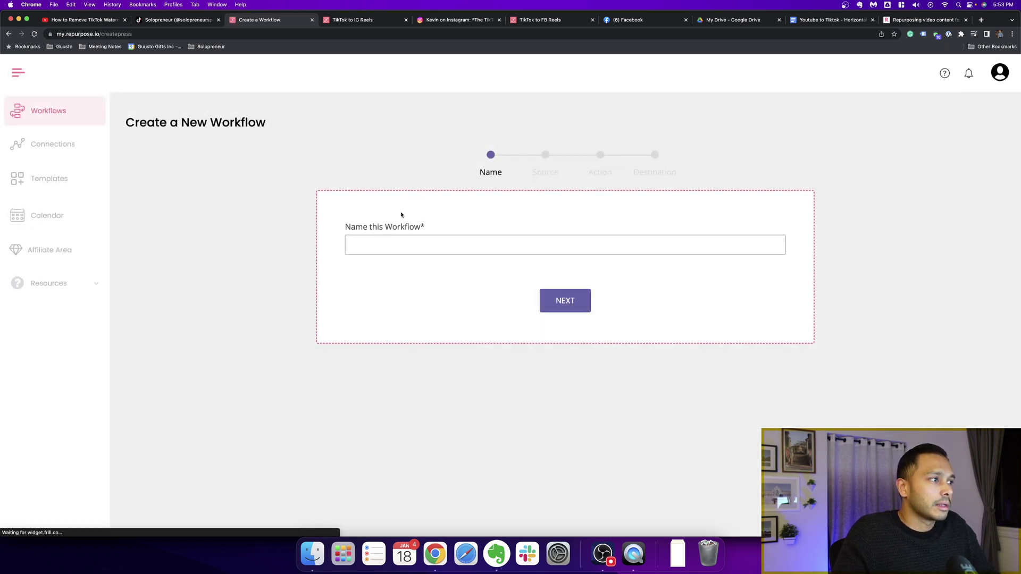
{"action": "left_click", "coordinate": [372, 243]}
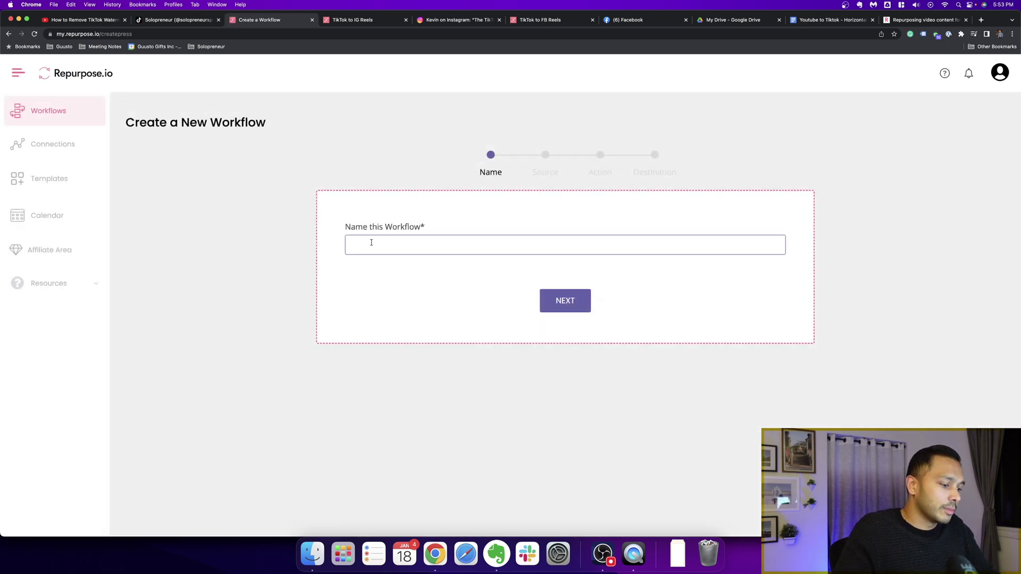
{"action": "type", "text": "Youtube to Tiktok Exp"}
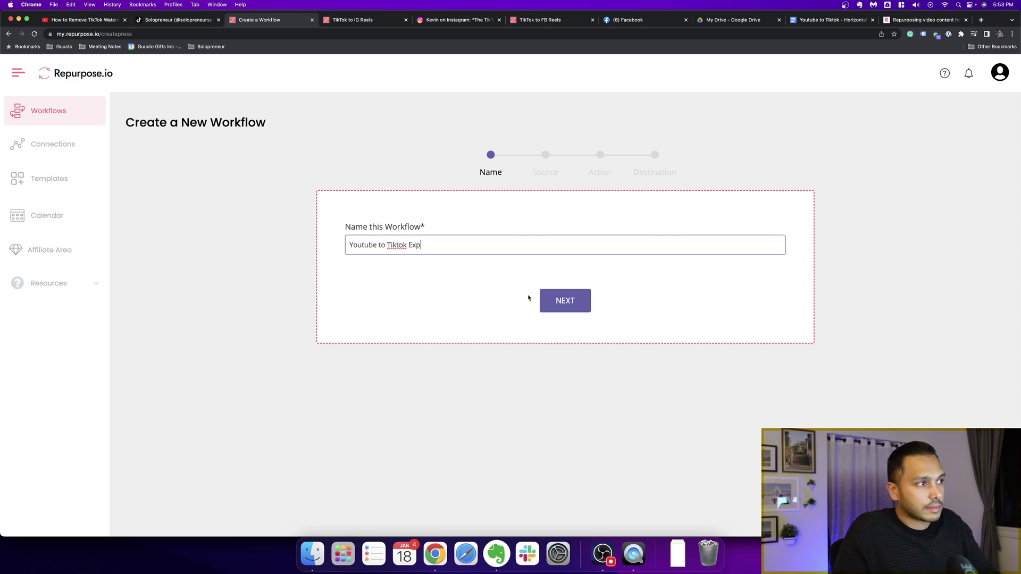
{"action": "left_click", "coordinate": [585, 302]}
- Set the workflow's source type to YouTube, keeping Main Channel (no playlist) as the playlist, and proceed to the action
{"action": "left_click", "coordinate": [410, 245]}
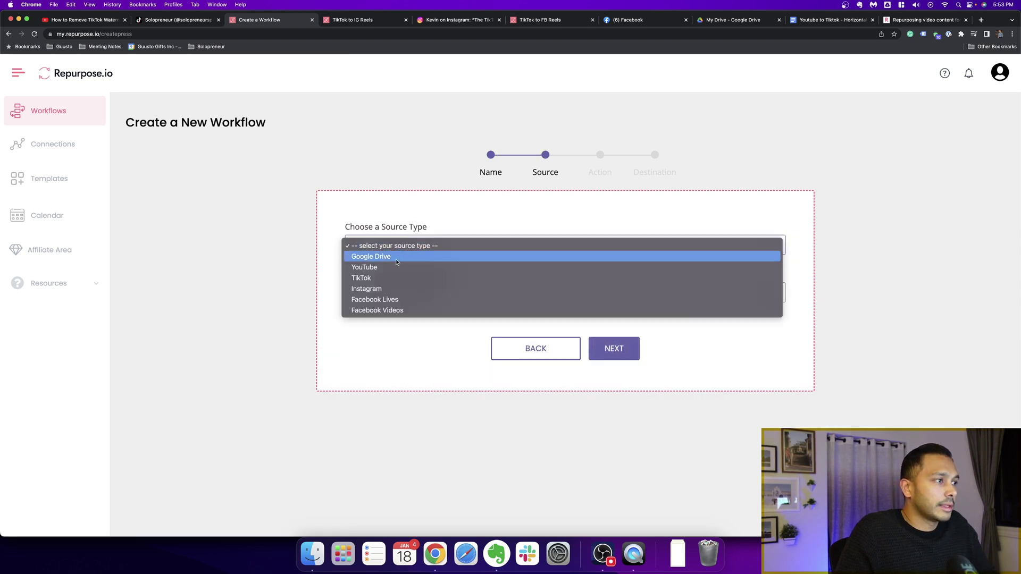
{"action": "left_click", "coordinate": [395, 267]}
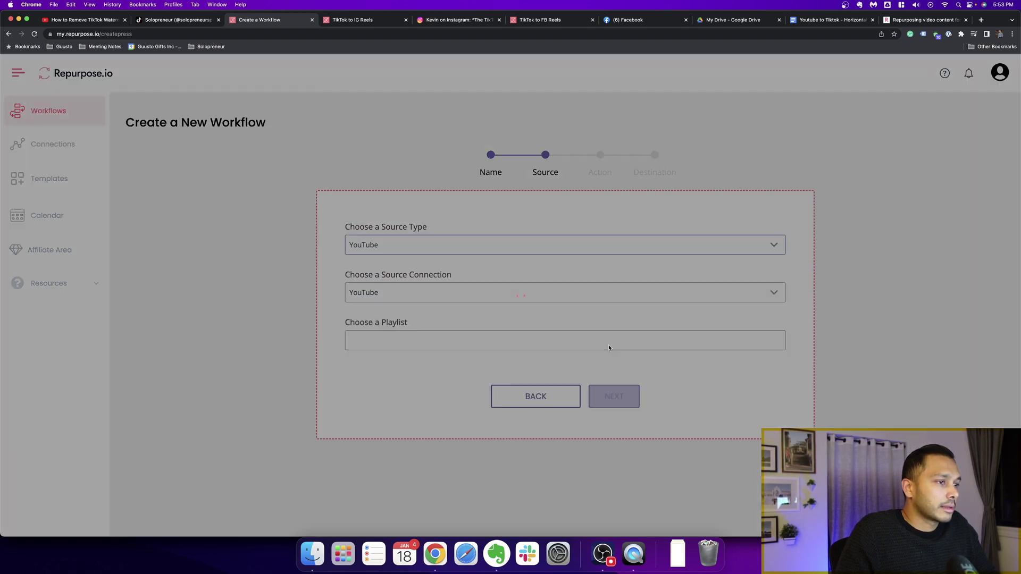
{"action": "left_click", "coordinate": [455, 343]}
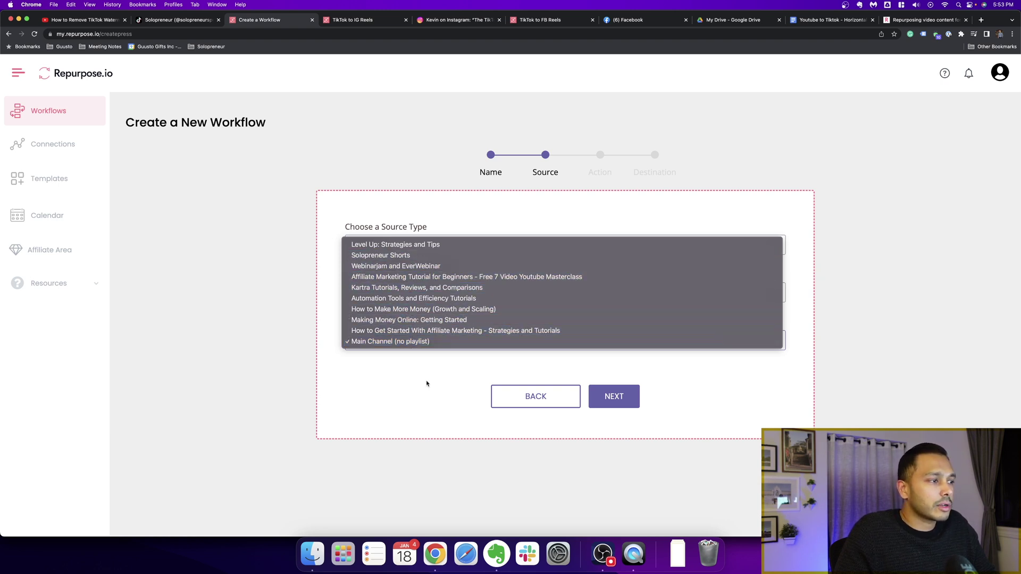
{"action": "left_click", "coordinate": [385, 363]}
{"action": "left_click", "coordinate": [600, 394]}
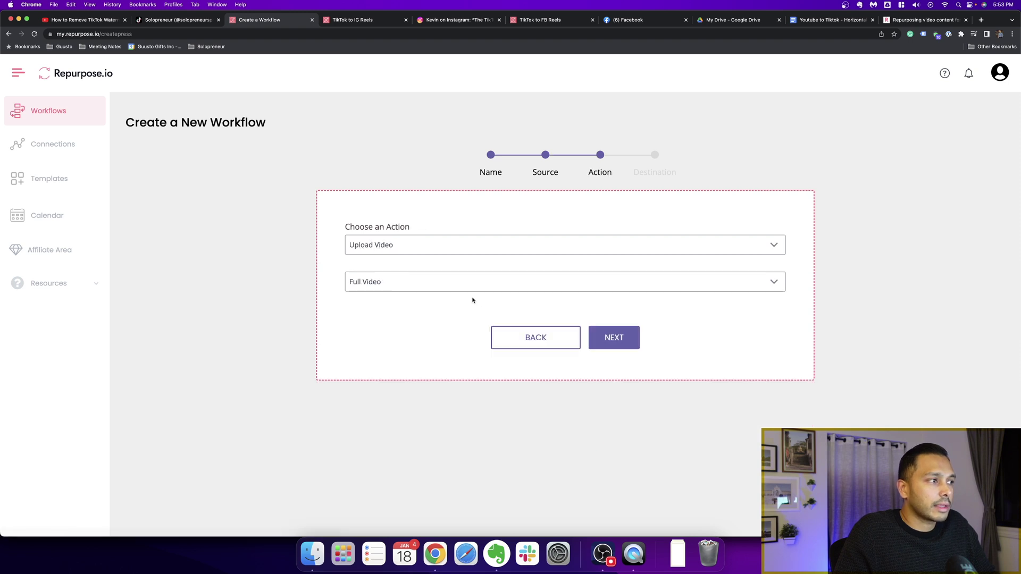
- Set the upload video action to Snippets (Clips) and proceed to the destination
{"action": "left_click", "coordinate": [395, 282]}
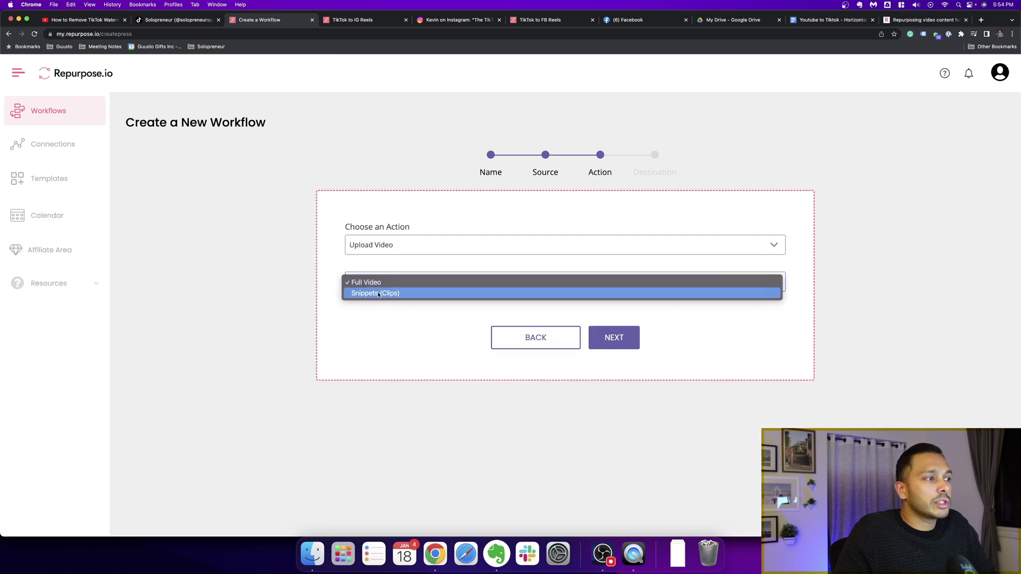
{"action": "left_click", "coordinate": [388, 292]}
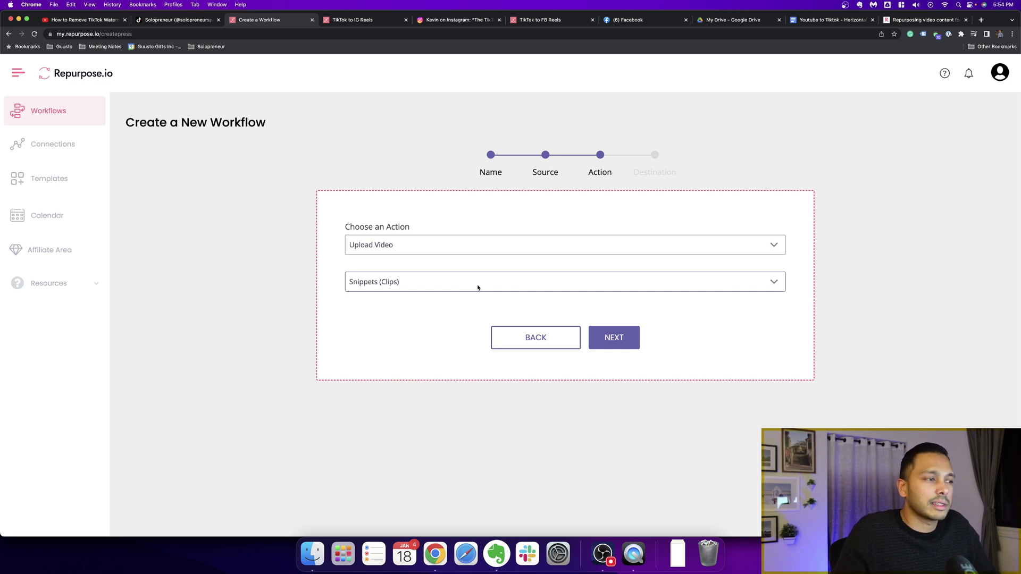
{"action": "left_click", "coordinate": [612, 343]}
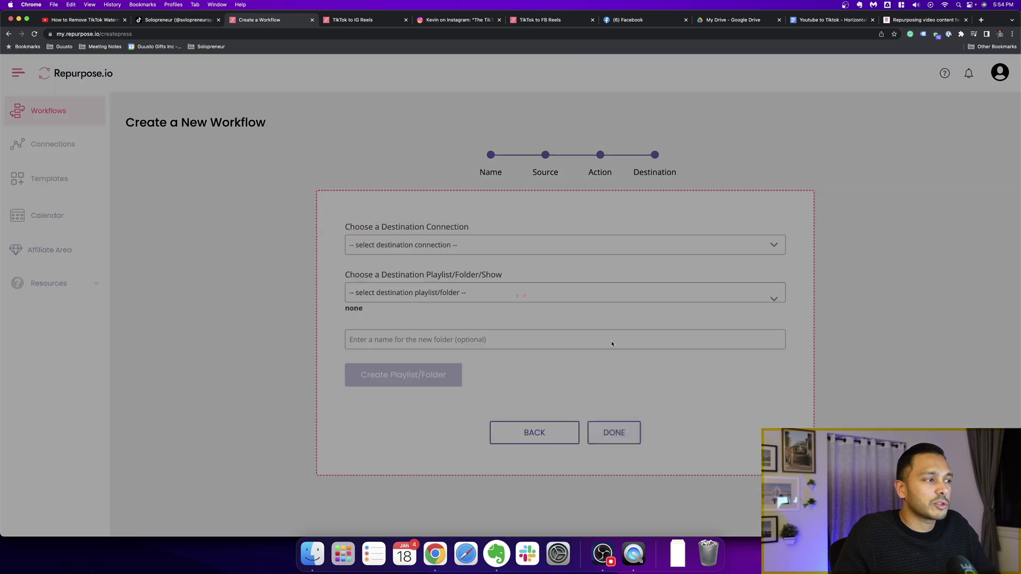
- Choose TikTok as the destination connection, finish creating the workflow and refresh the workflow list
{"action": "left_click", "coordinate": [424, 244]}
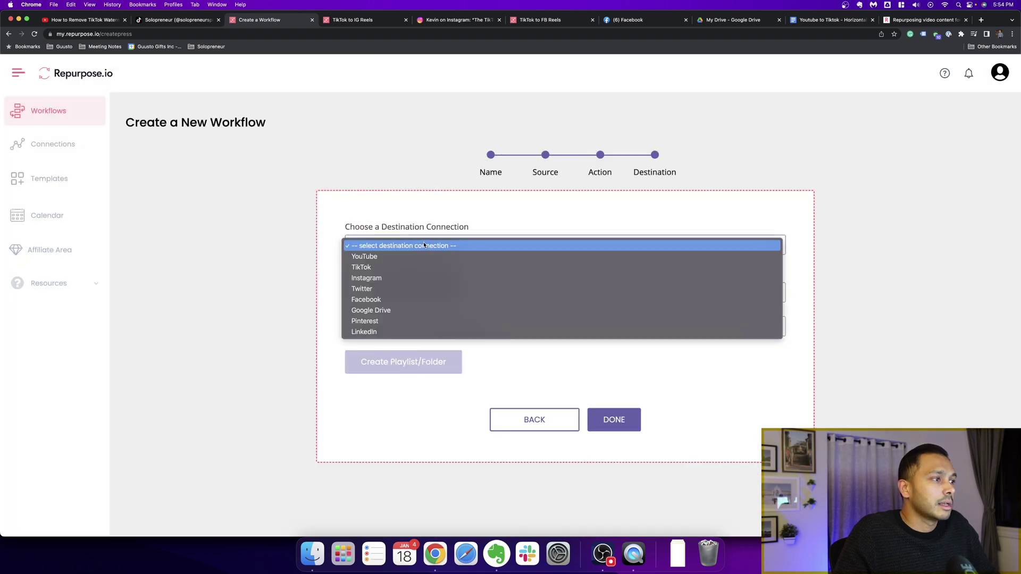
{"action": "left_click", "coordinate": [404, 268]}
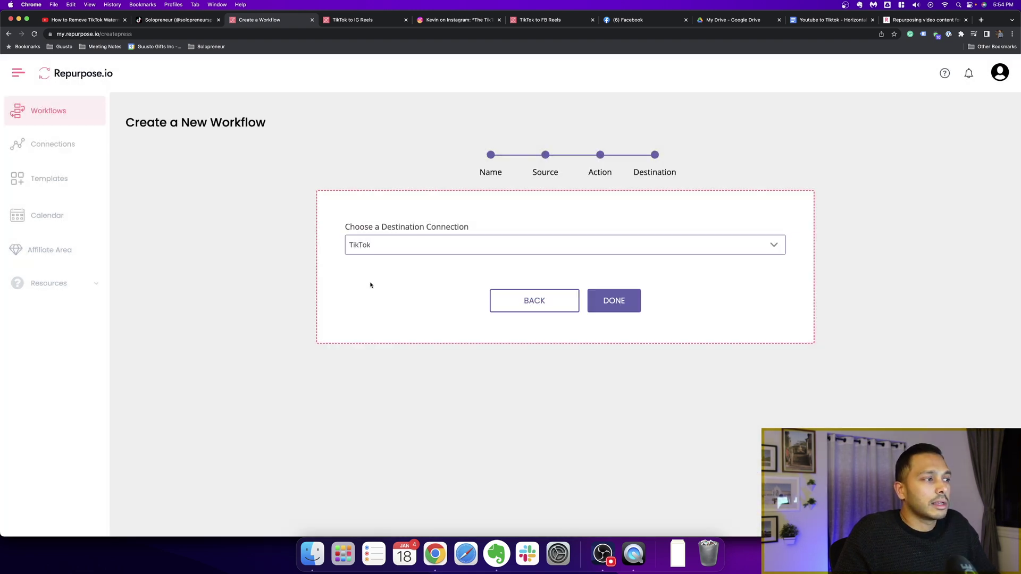
{"action": "left_click", "coordinate": [620, 301]}
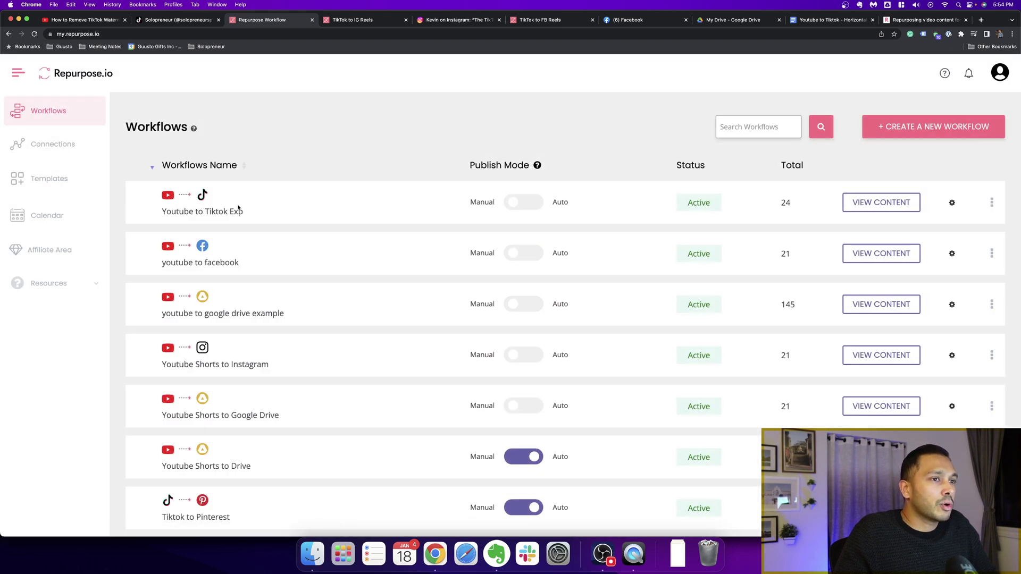
{"action": "key", "text": "super+r"}
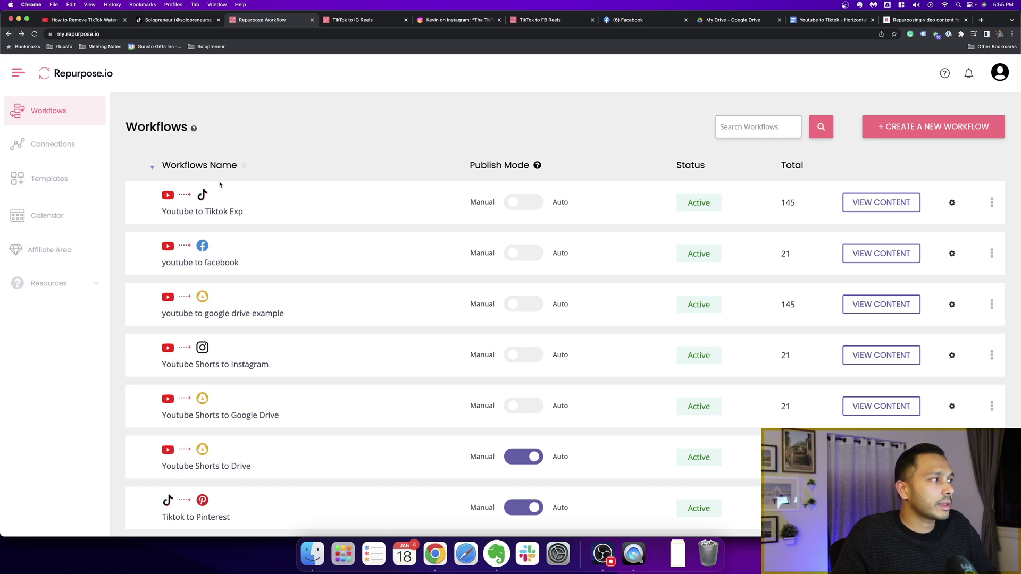
- Open the predefined video template Vertical 01 in the template editor and select its headline text
{"action": "left_click", "coordinate": [49, 179]}
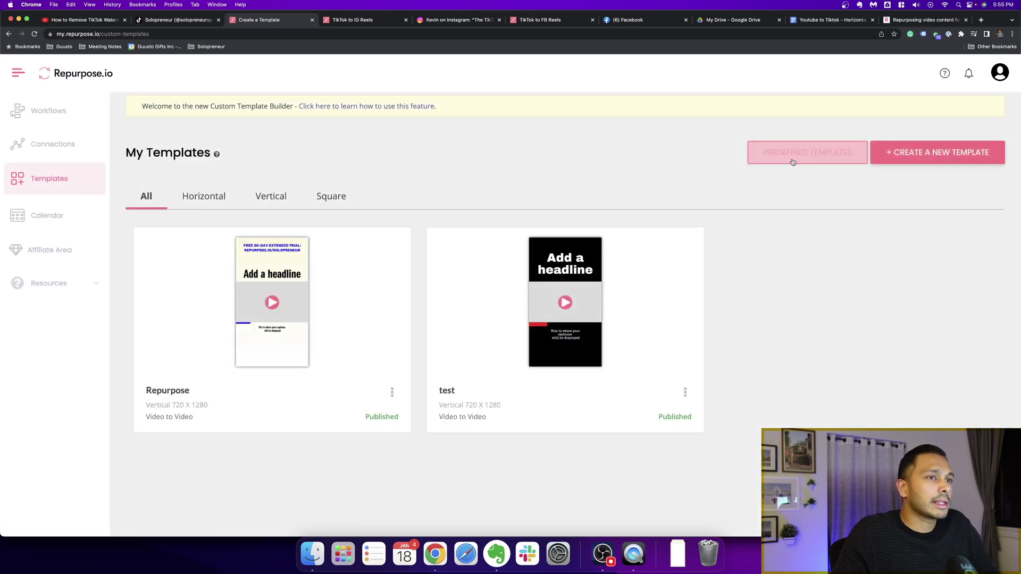
{"action": "left_click", "coordinate": [751, 161]}
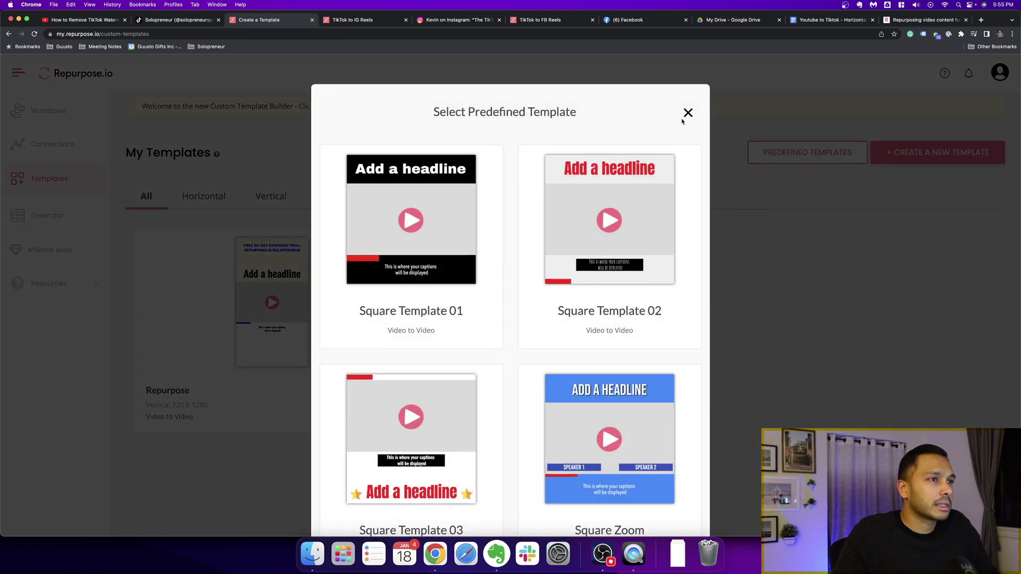
{"action": "scroll", "coordinate": [664, 218], "scroll_direction": "down", "scroll_amount": 18}
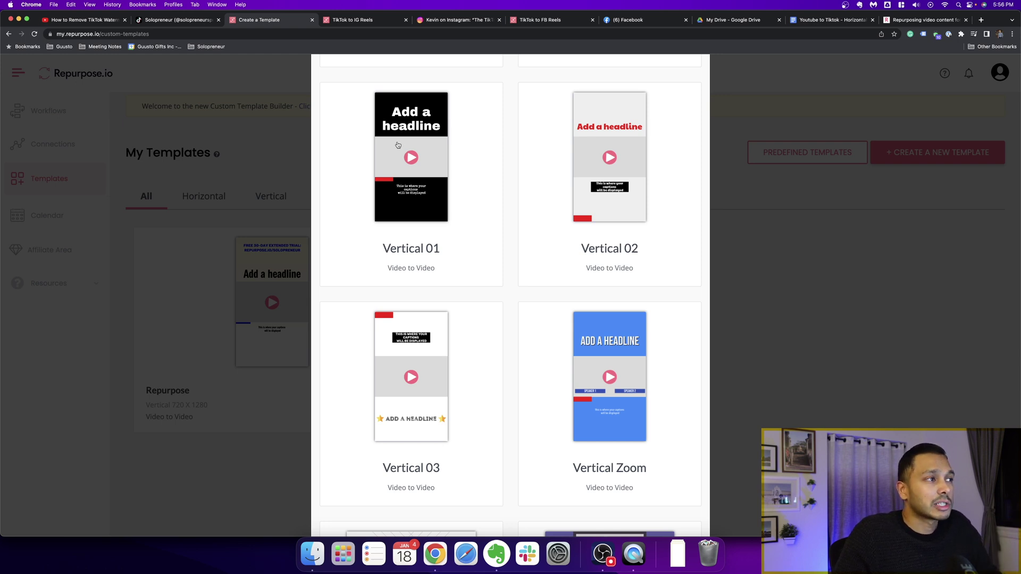
{"action": "left_click", "coordinate": [412, 121]}
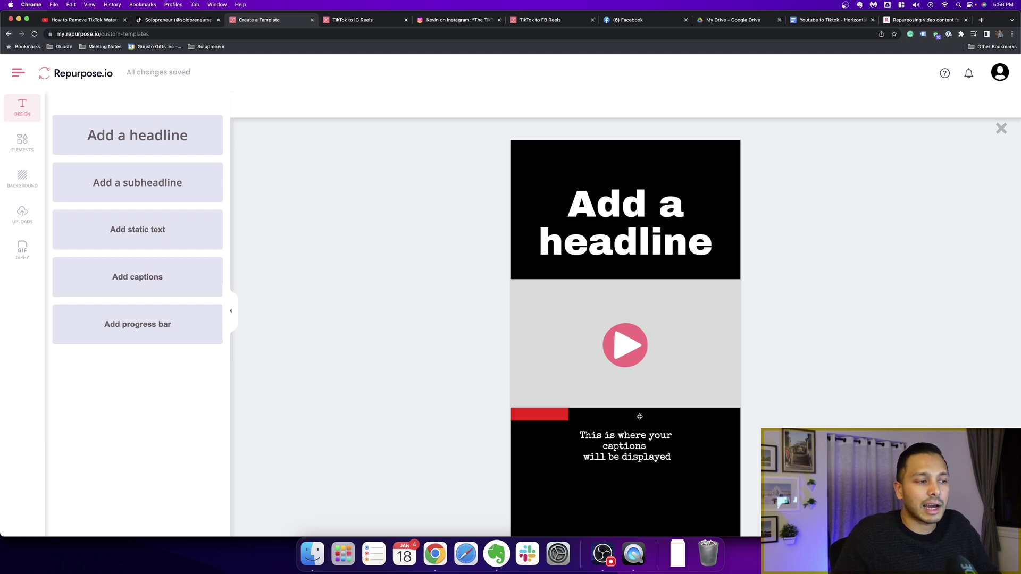
{"action": "left_click", "coordinate": [554, 175]}
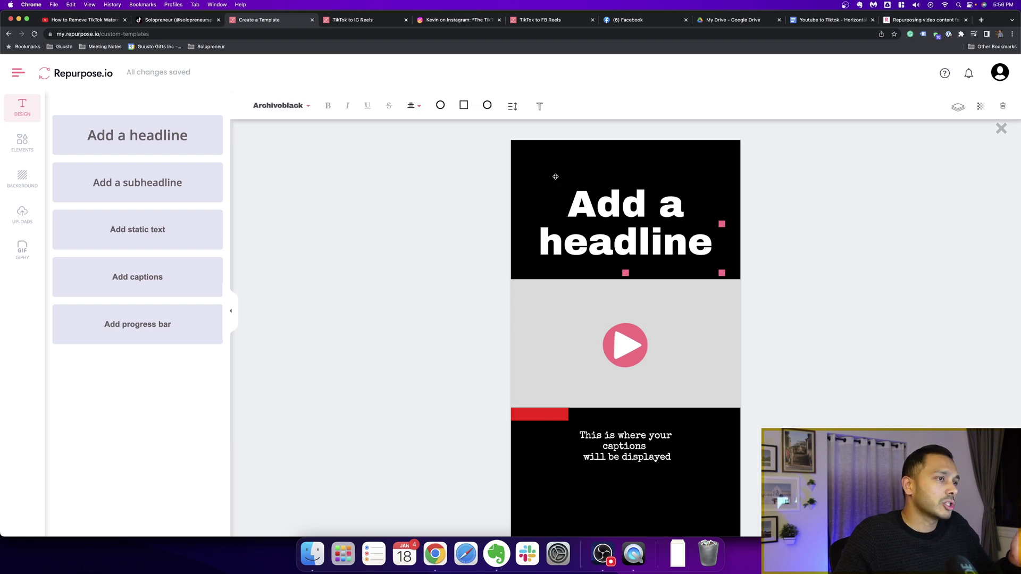
- Recolour the template's headline text to a dark muted purple
{"action": "left_click", "coordinate": [440, 106]}
{"action": "left_click", "coordinate": [454, 183]}
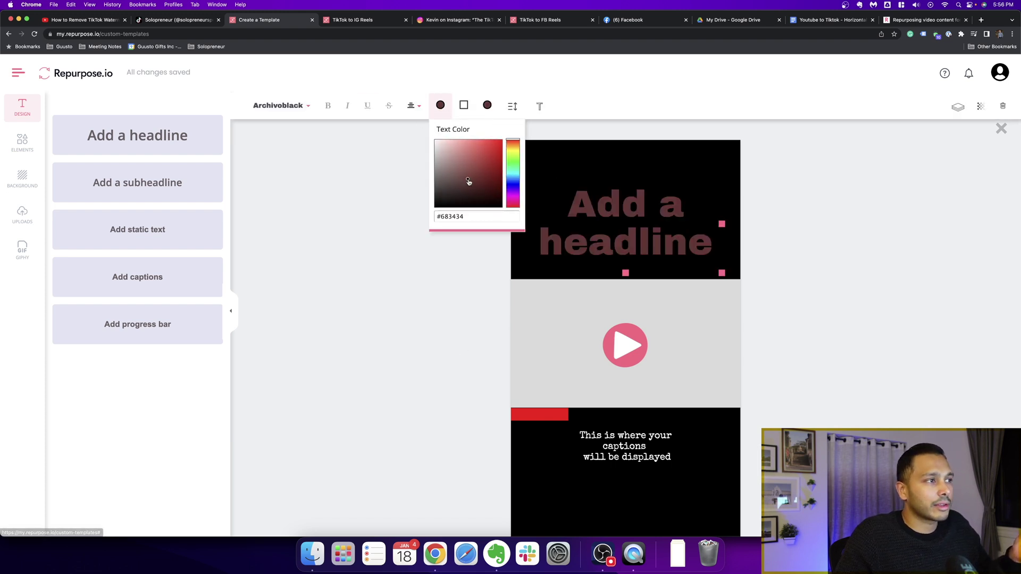
{"action": "left_click", "coordinate": [513, 176]}
{"action": "left_click_drag", "start_coordinate": [513, 176], "coordinate": [513, 197]}
{"action": "left_click", "coordinate": [446, 257]}
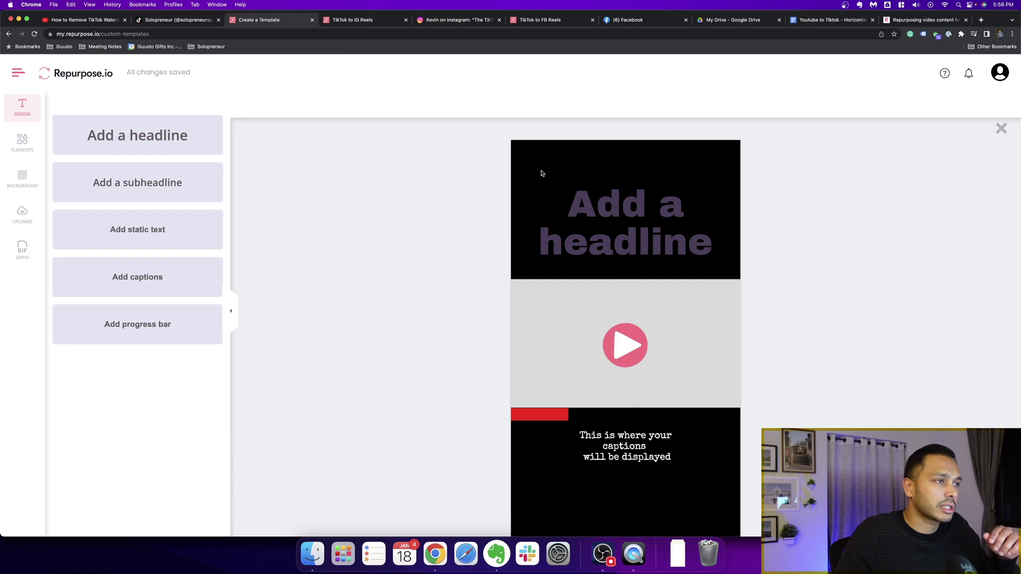
- Change the font of the captions placeholder to Avenirnextltpro-Medium
{"action": "left_click", "coordinate": [535, 326]}
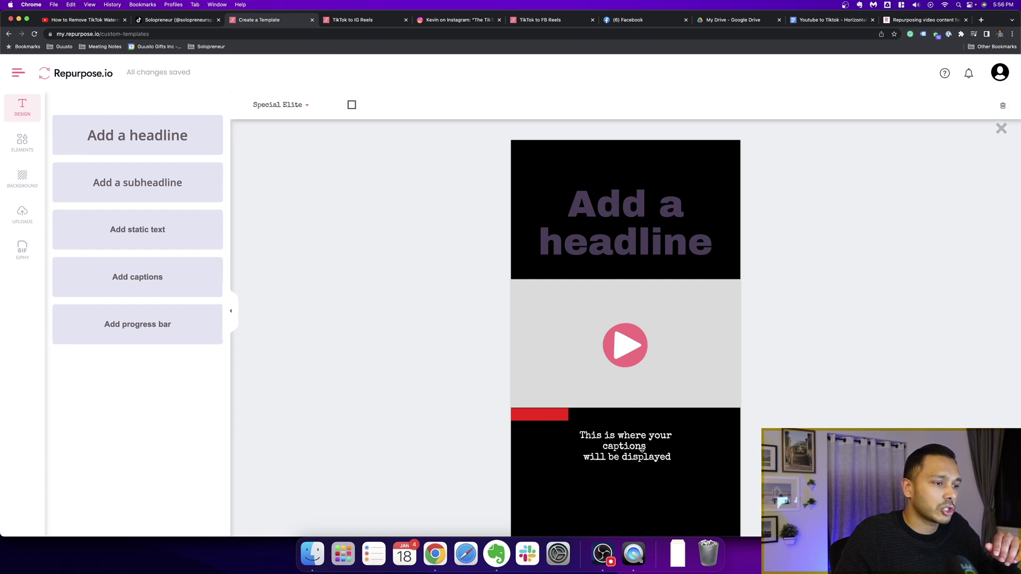
{"action": "left_click", "coordinate": [278, 105]}
{"action": "left_click", "coordinate": [282, 209]}
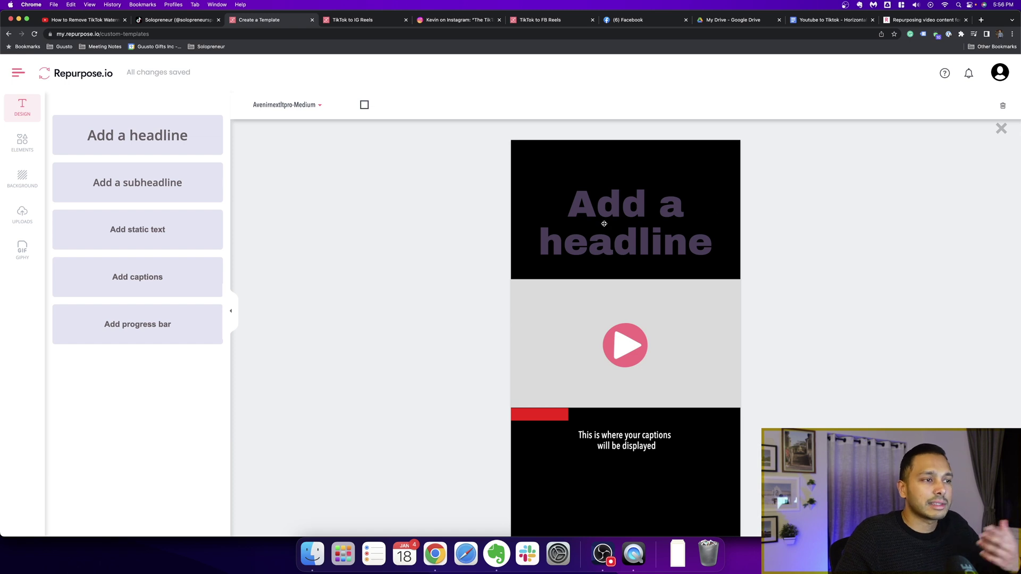
- Apply the beige concrete-textured background to the template and look through the other background options
{"action": "left_click", "coordinate": [22, 178]}
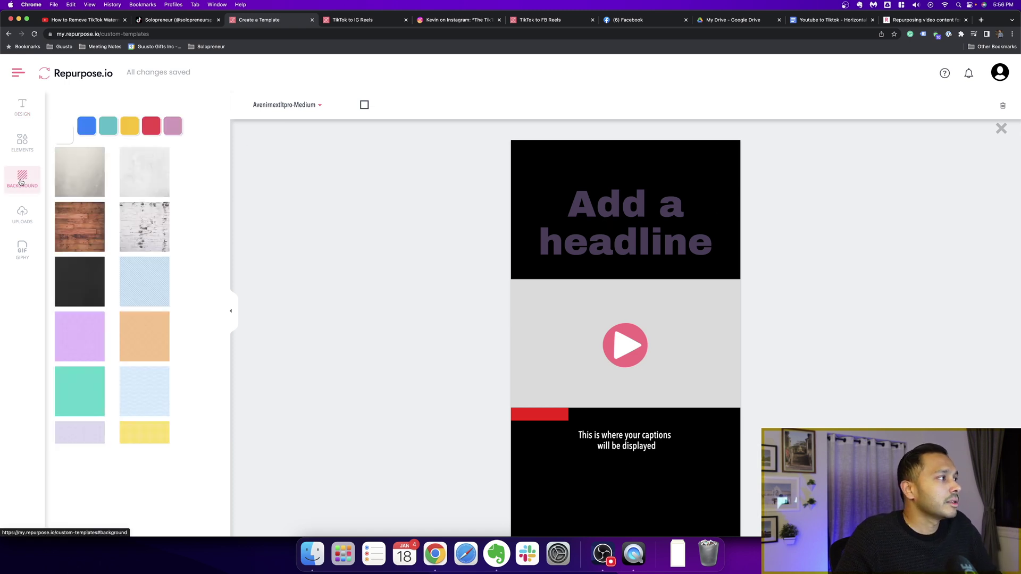
{"action": "left_click", "coordinate": [73, 186]}
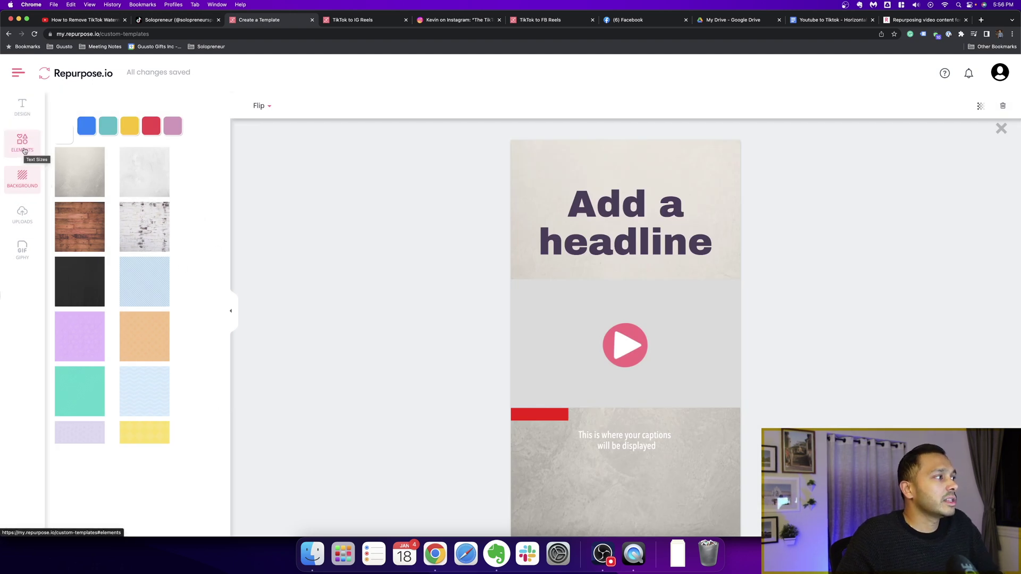
{"action": "left_click", "coordinate": [24, 152]}
{"action": "left_click", "coordinate": [22, 178]}
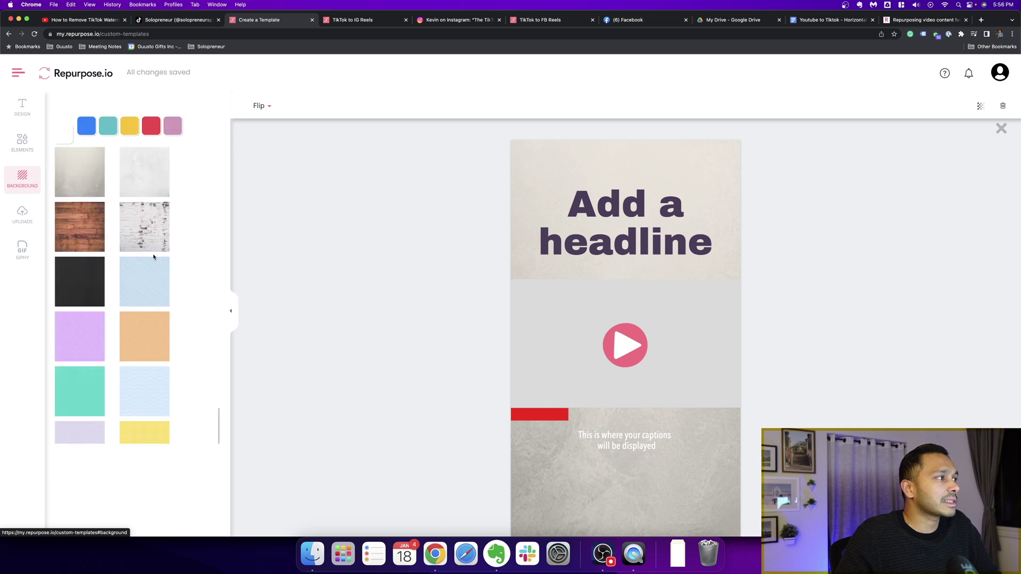
{"action": "scroll", "coordinate": [126, 159], "scroll_direction": "down", "scroll_amount": 1}
{"action": "scroll", "coordinate": [126, 154], "scroll_direction": "up", "scroll_amount": 1}
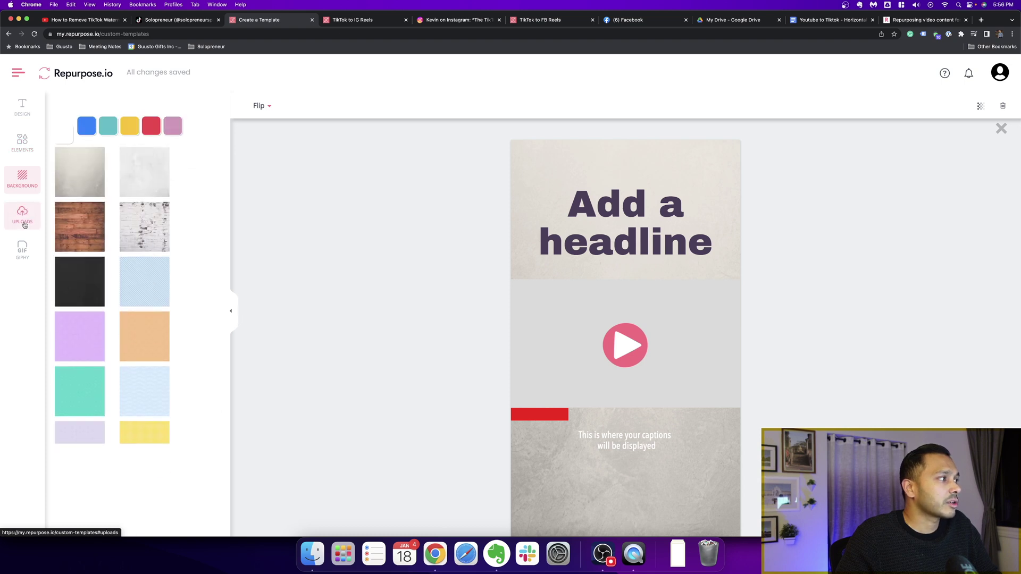
- View the Canva design editor offered for template uploads and close it without publishing a design
{"action": "left_click", "coordinate": [23, 223]}
{"action": "left_click", "coordinate": [136, 123]}
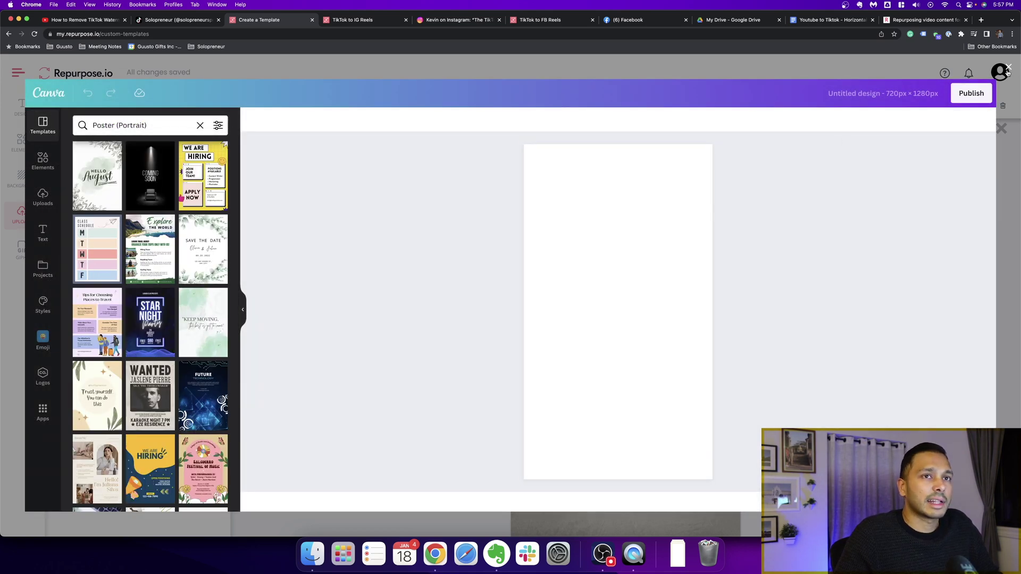
{"action": "left_click", "coordinate": [1007, 69]}
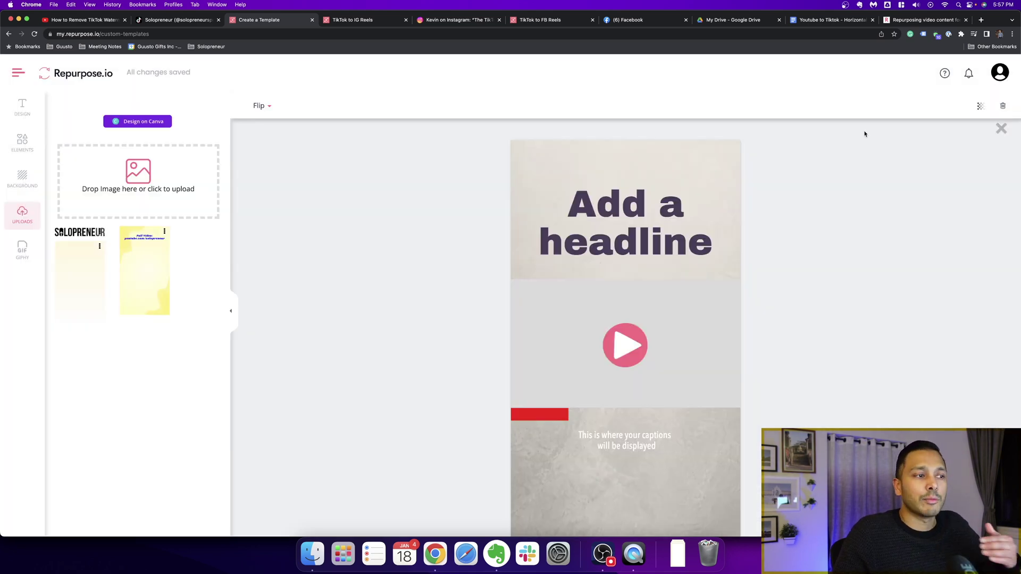
- Close the template editor and save the new template under the name "test 22"
{"action": "left_click", "coordinate": [1002, 129]}
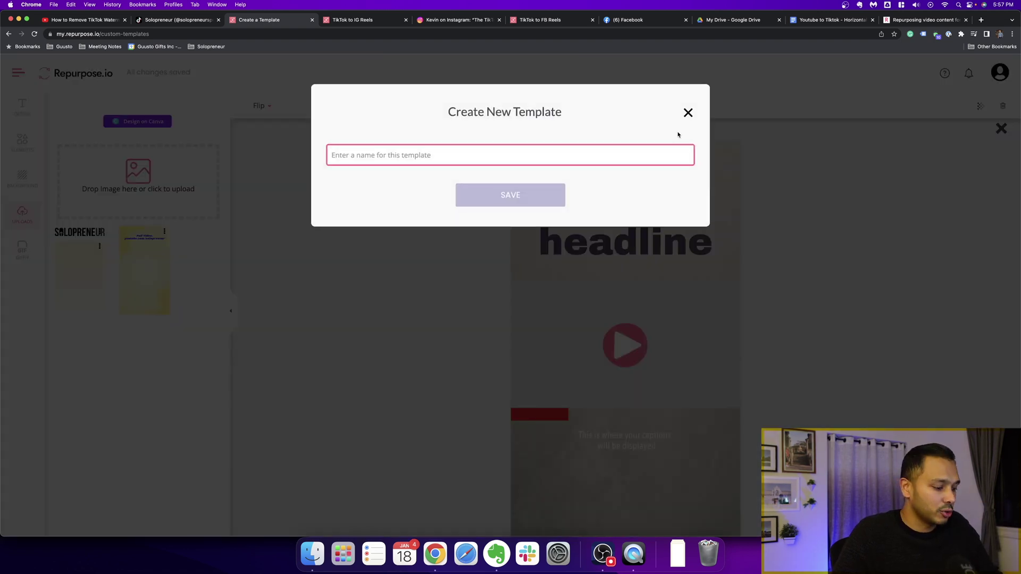
{"action": "type", "text": "t"}
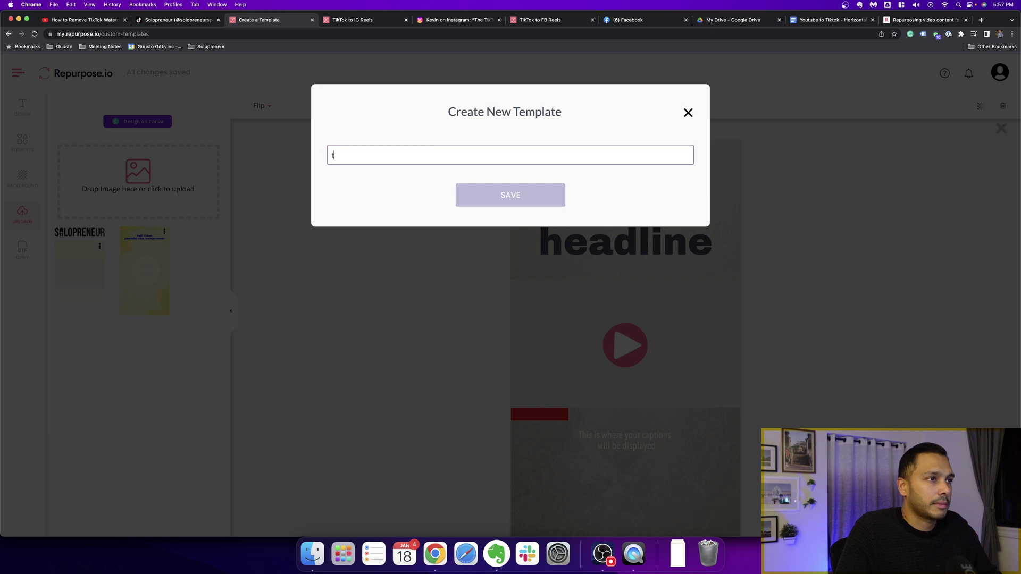
{"action": "type", "text": "est12"}
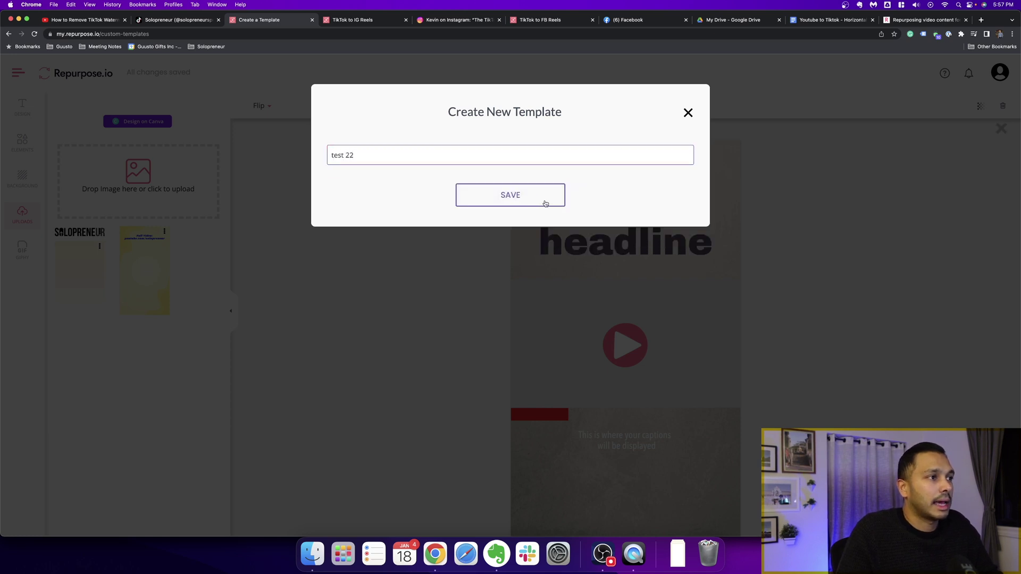
{"action": "left_click", "coordinate": [519, 199]}
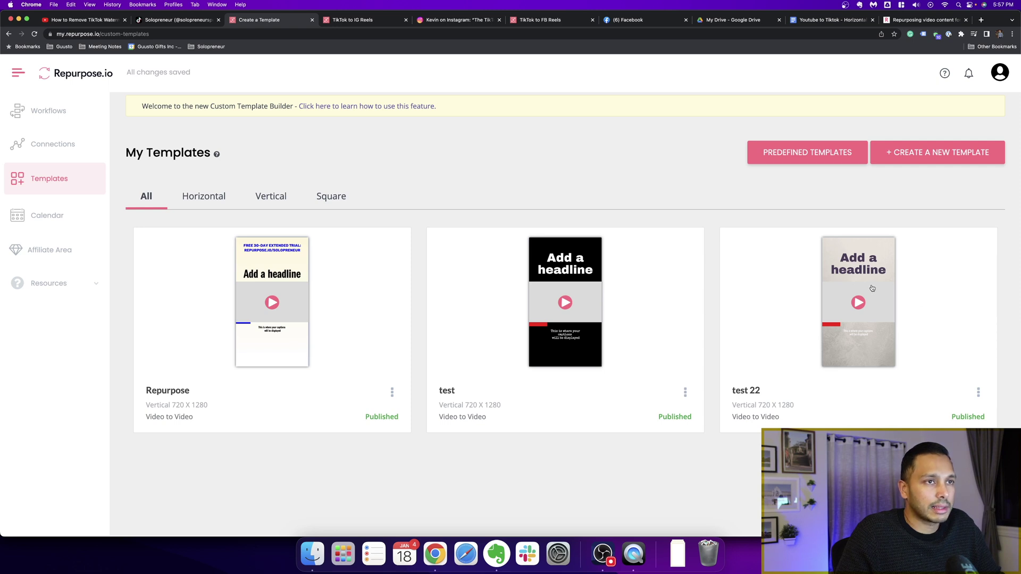
- In the Youtube to Tiktok Exp workflow settings, choose the custom template test 22, review the remaining options and save
{"action": "left_click", "coordinate": [48, 111]}
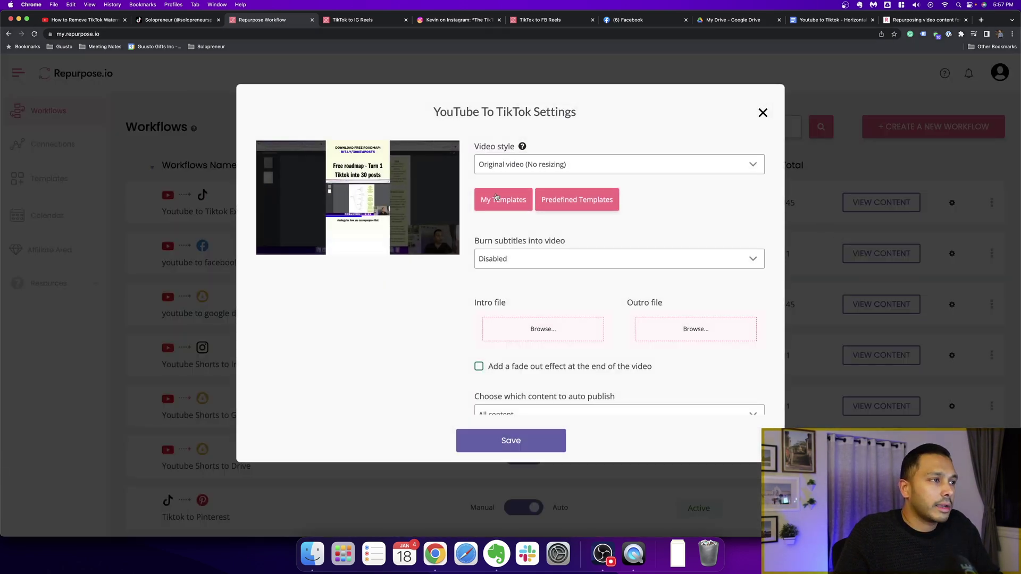
{"action": "left_click", "coordinate": [494, 199]}
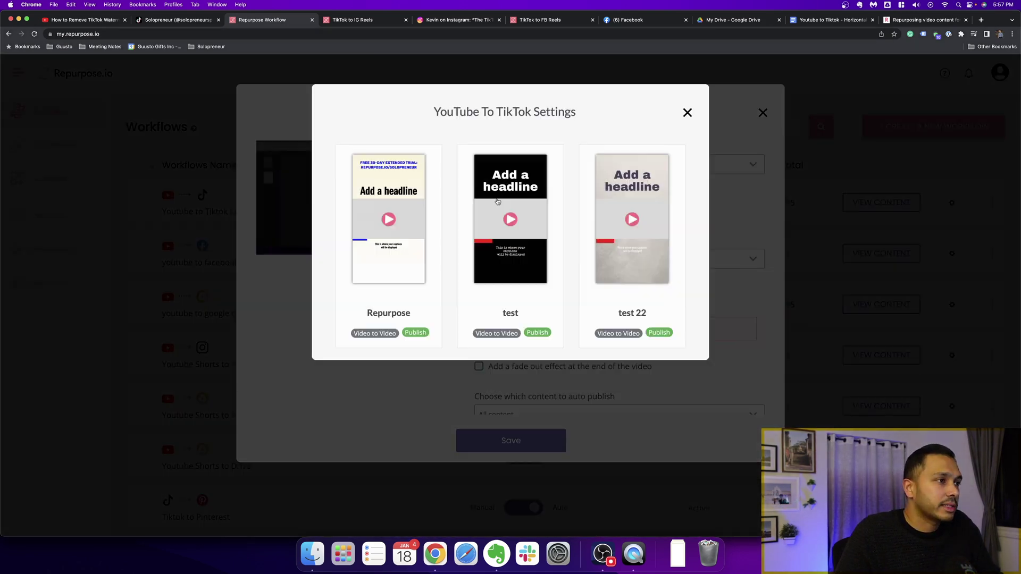
{"action": "left_click", "coordinate": [641, 189]}
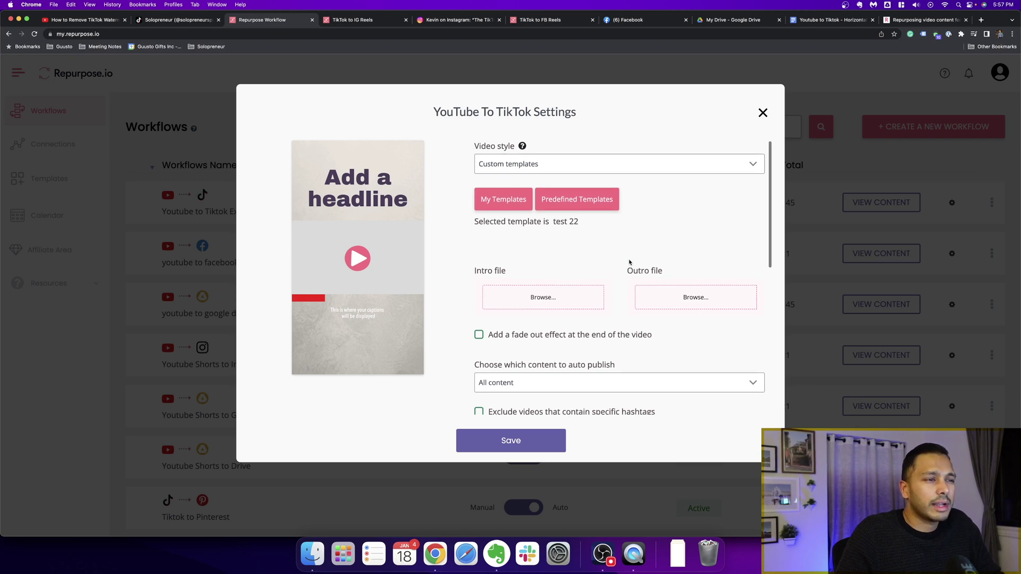
{"action": "scroll", "coordinate": [611, 263], "scroll_direction": "down", "scroll_amount": 5}
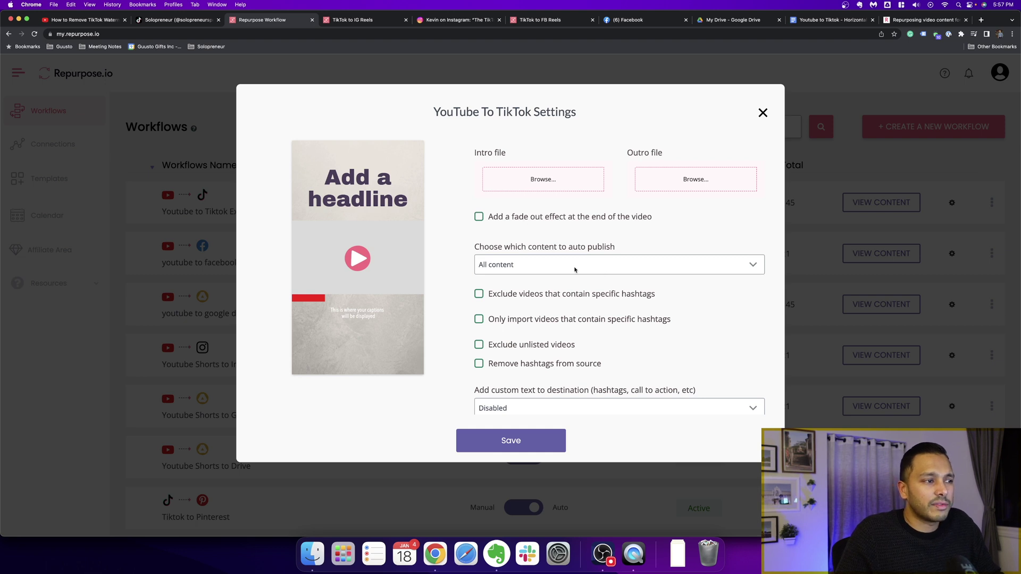
{"action": "scroll", "coordinate": [574, 270], "scroll_direction": "down", "scroll_amount": 3}
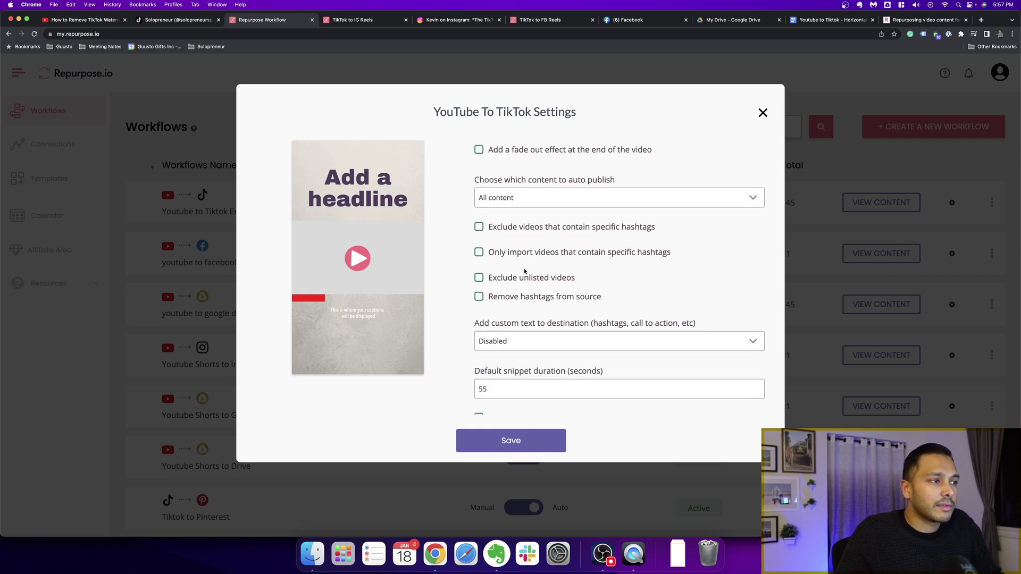
{"action": "scroll", "coordinate": [595, 271], "scroll_direction": "down", "scroll_amount": 2}
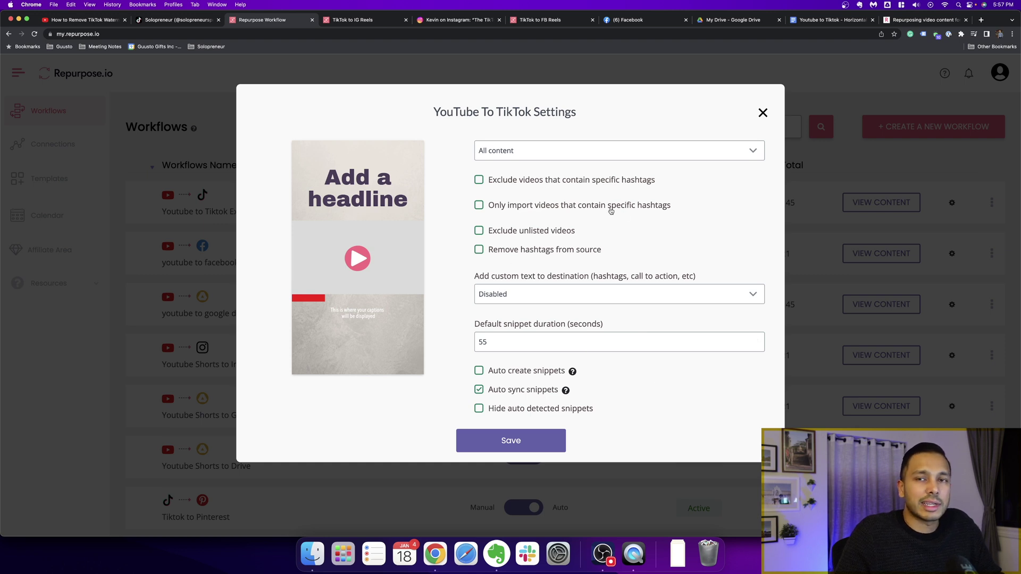
{"action": "left_click", "coordinate": [523, 442]}
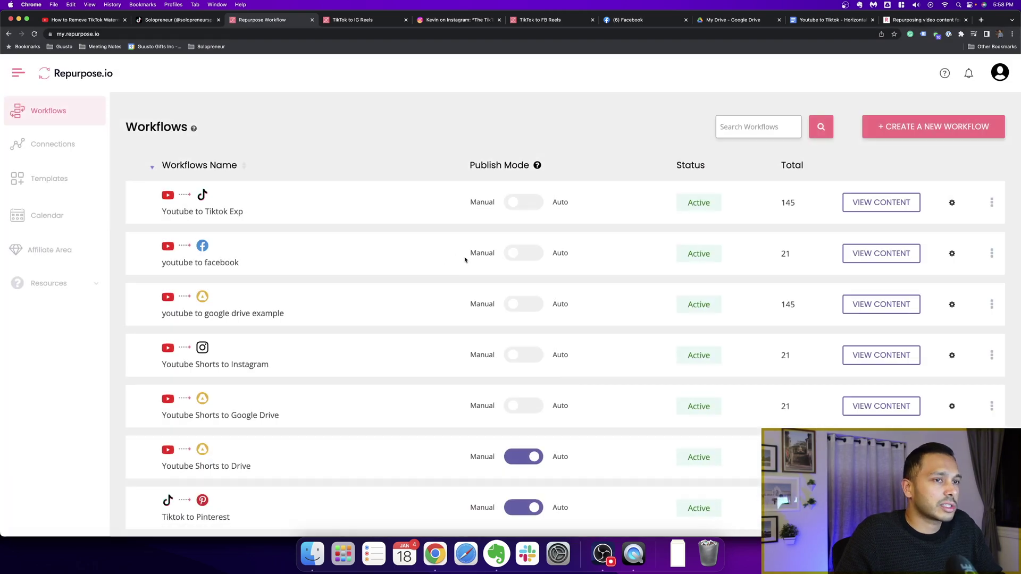
- Open the content of the Youtube to Tiktok Exp workflow and examine the snippets listed under its videos
{"action": "left_click", "coordinate": [874, 214]}
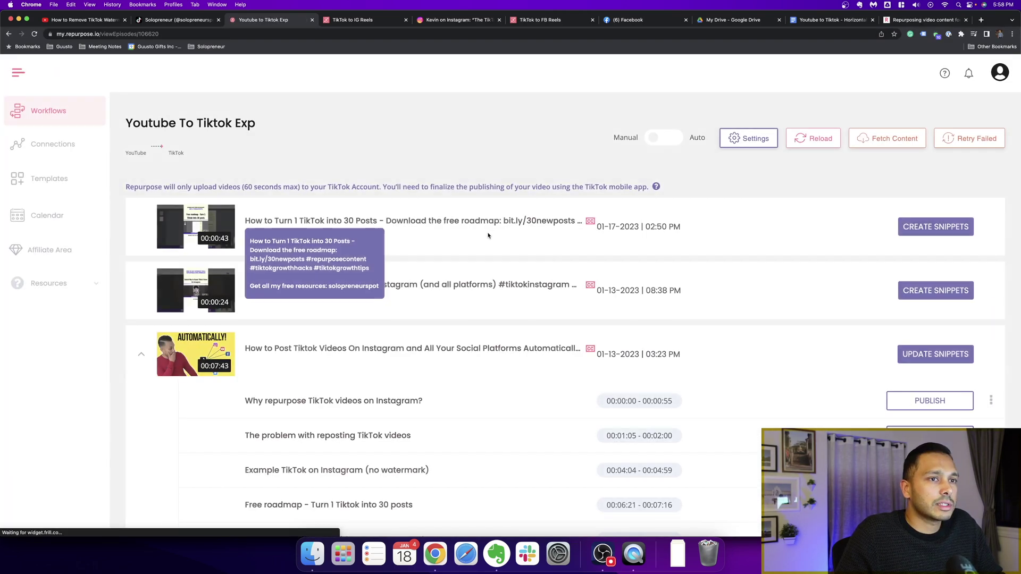
{"action": "scroll", "coordinate": [467, 281], "scroll_direction": "down", "scroll_amount": 5}
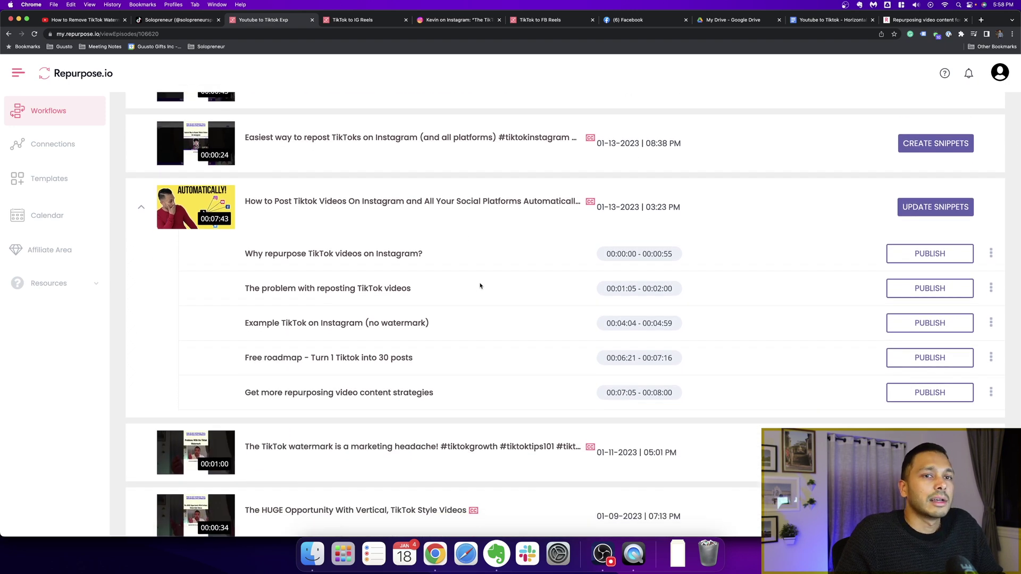
{"action": "scroll", "coordinate": [500, 287], "scroll_direction": "down", "scroll_amount": 1}
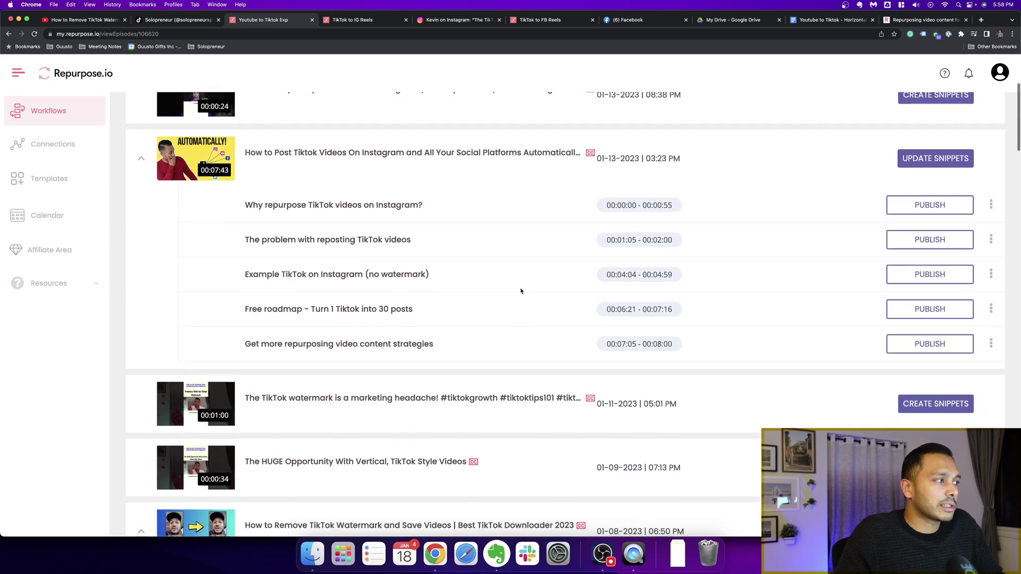
- Examine the video timeline in the expanded description of the YouTube video on removing the TikTok watermark, and return to the workflow content
{"action": "left_click", "coordinate": [80, 20]}
{"action": "scroll", "coordinate": [166, 288], "scroll_direction": "down", "scroll_amount": 5}
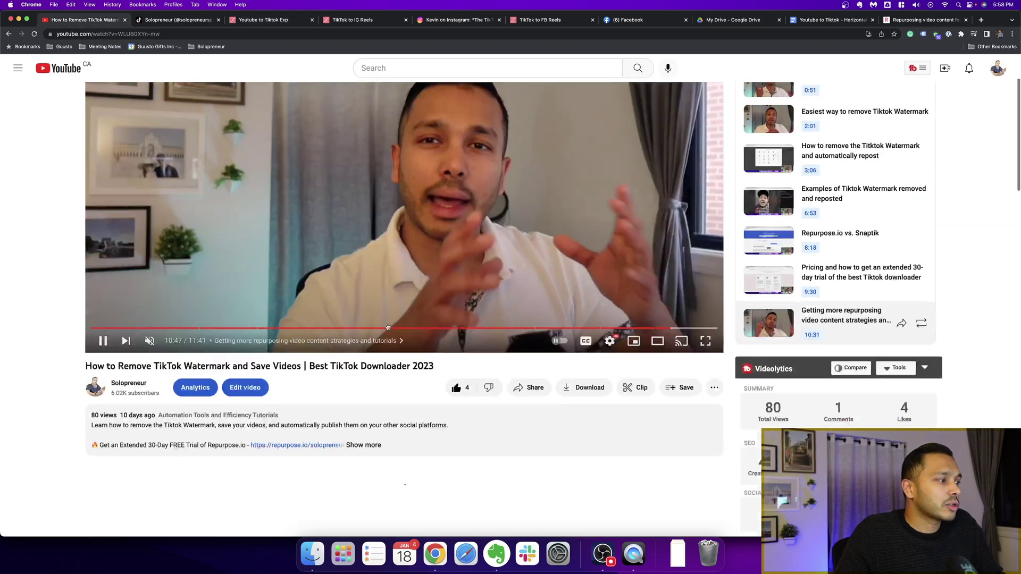
{"action": "left_click", "coordinate": [162, 281]}
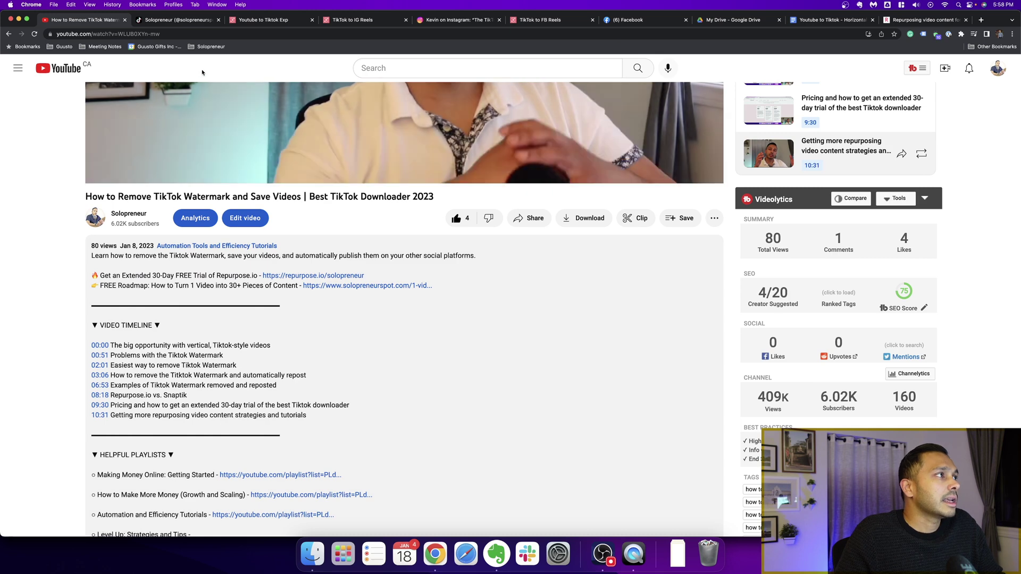
{"action": "left_click", "coordinate": [269, 20]}
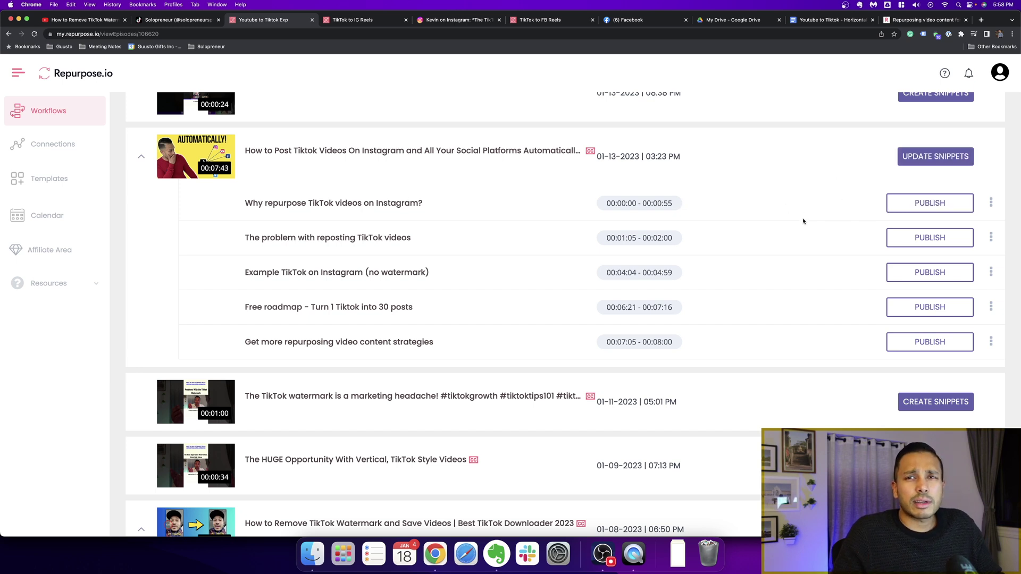
- Update the snippet "Why repurpose TikTok videos on Instagram?" to run from 00:01:49.8 to 00:02:32.0 and close the snippet details
{"action": "scroll", "coordinate": [803, 221], "scroll_direction": "up", "scroll_amount": 5}
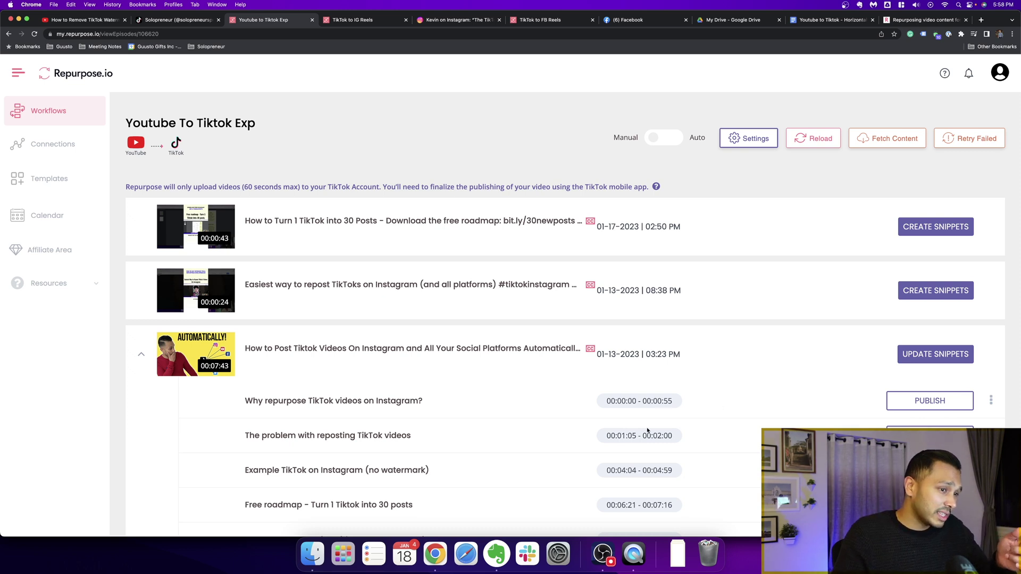
{"action": "scroll", "coordinate": [659, 489], "scroll_direction": "down", "scroll_amount": 2}
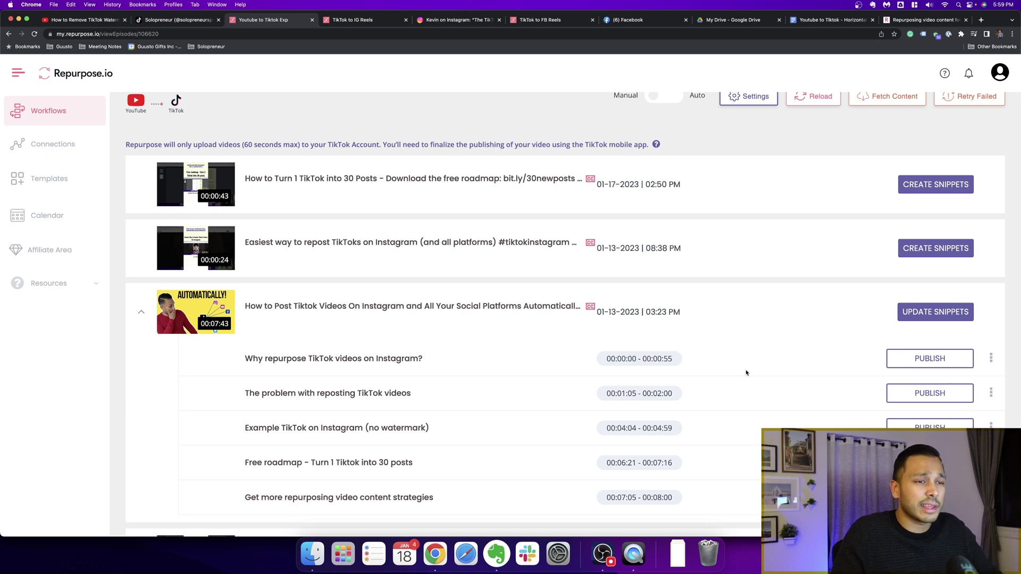
{"action": "scroll", "coordinate": [746, 373], "scroll_direction": "down", "scroll_amount": 2}
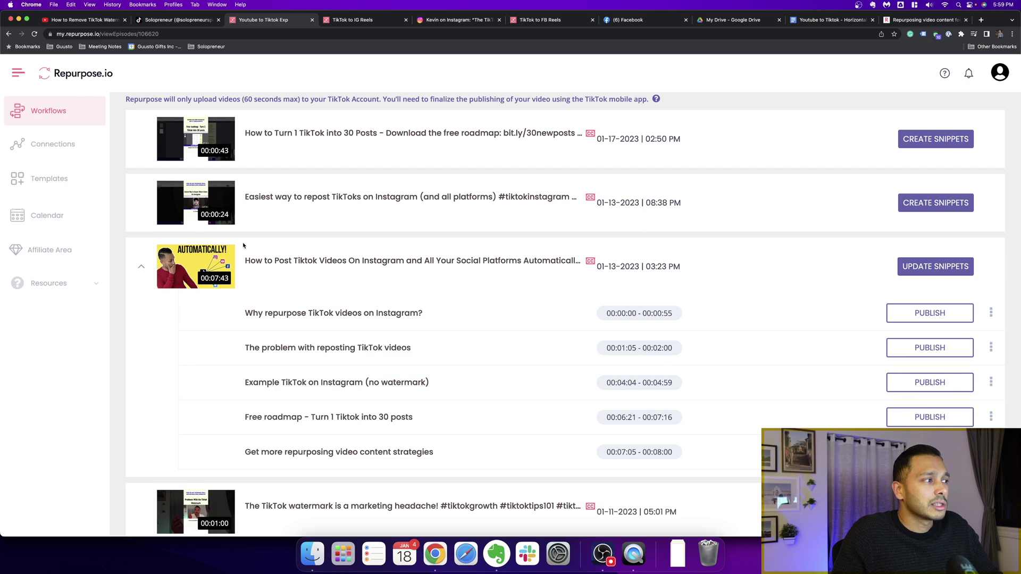
{"action": "left_click", "coordinate": [925, 266]}
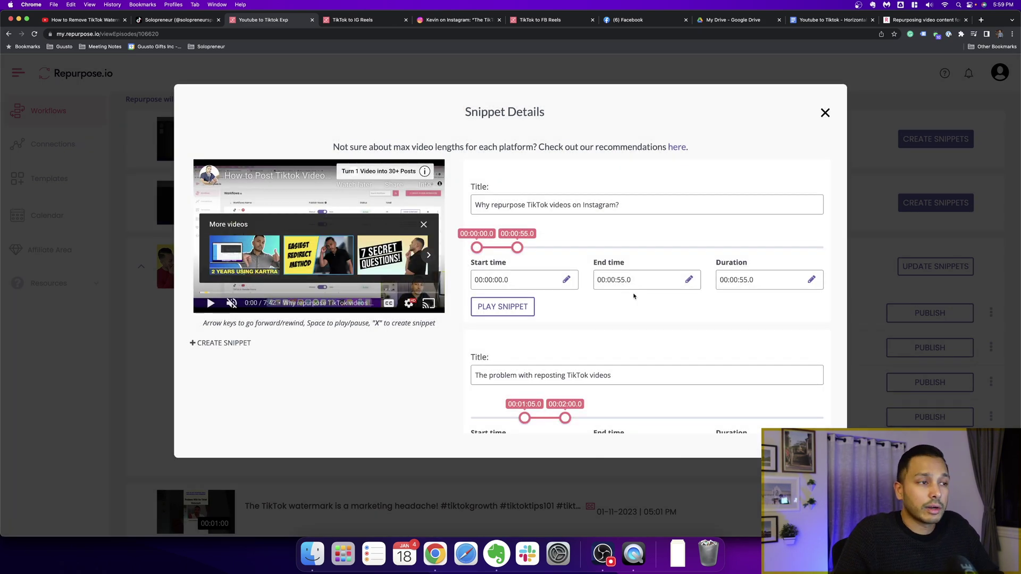
{"action": "left_click_drag", "start_coordinate": [497, 248], "coordinate": [606, 247]}
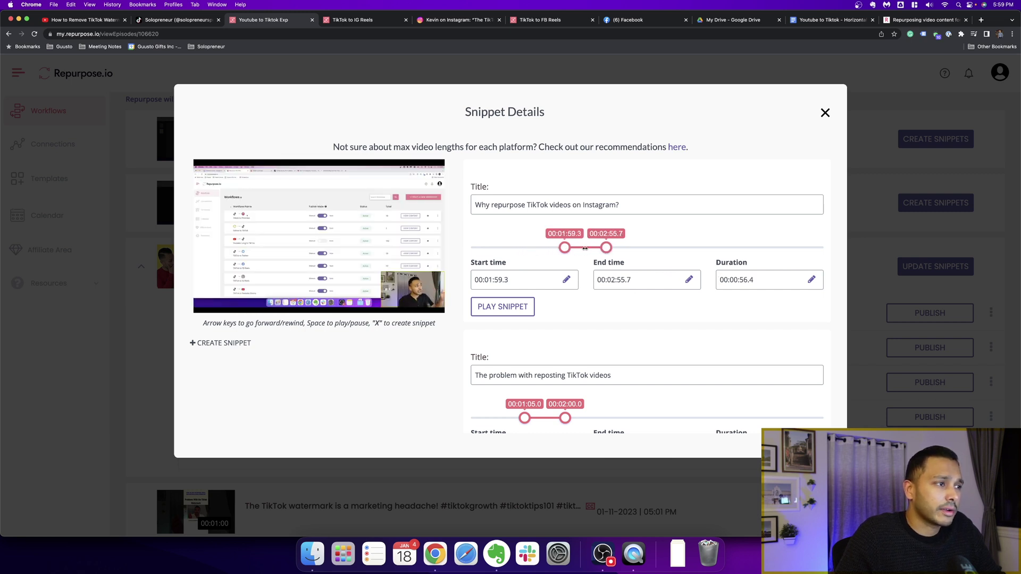
{"action": "left_click_drag", "start_coordinate": [535, 247], "coordinate": [587, 249]}
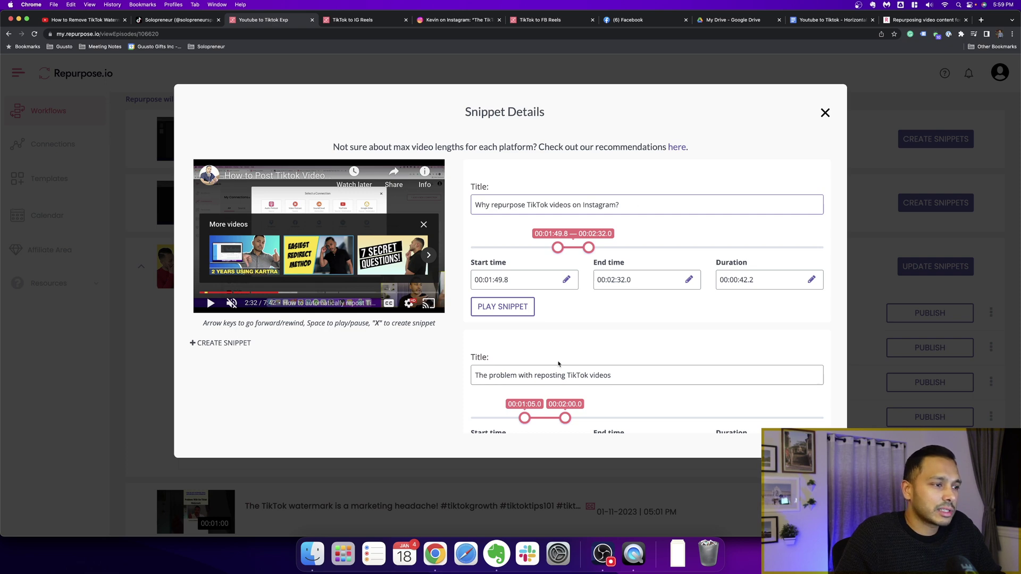
{"action": "scroll", "coordinate": [557, 364], "scroll_direction": "down", "scroll_amount": 5}
{"action": "key", "text": "Escape"}
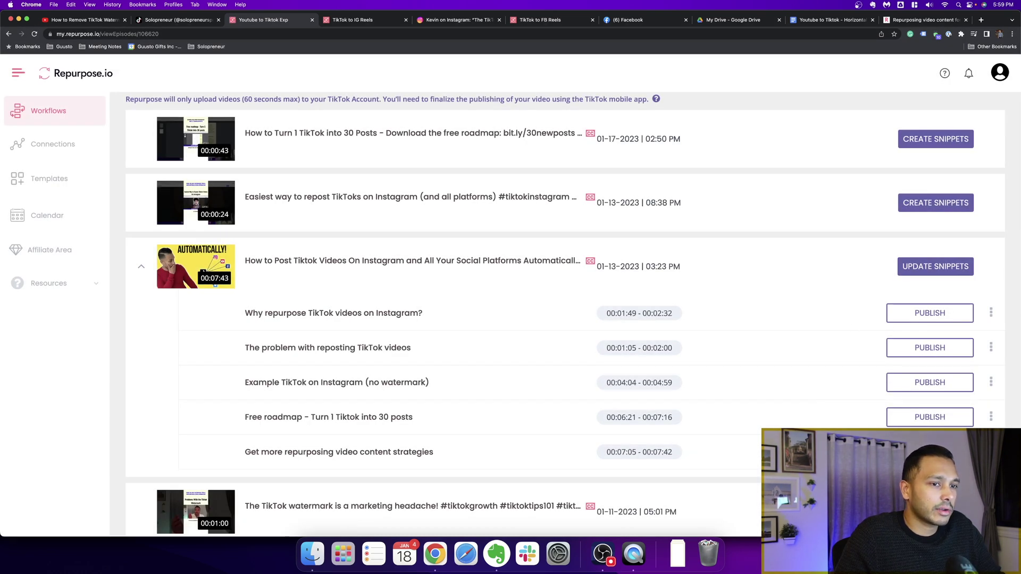
- Preview the snippet "Why repurpose TikTok videos on Instagram?" with its publish and schedule options, and close the preview
{"action": "left_click", "coordinate": [904, 314]}
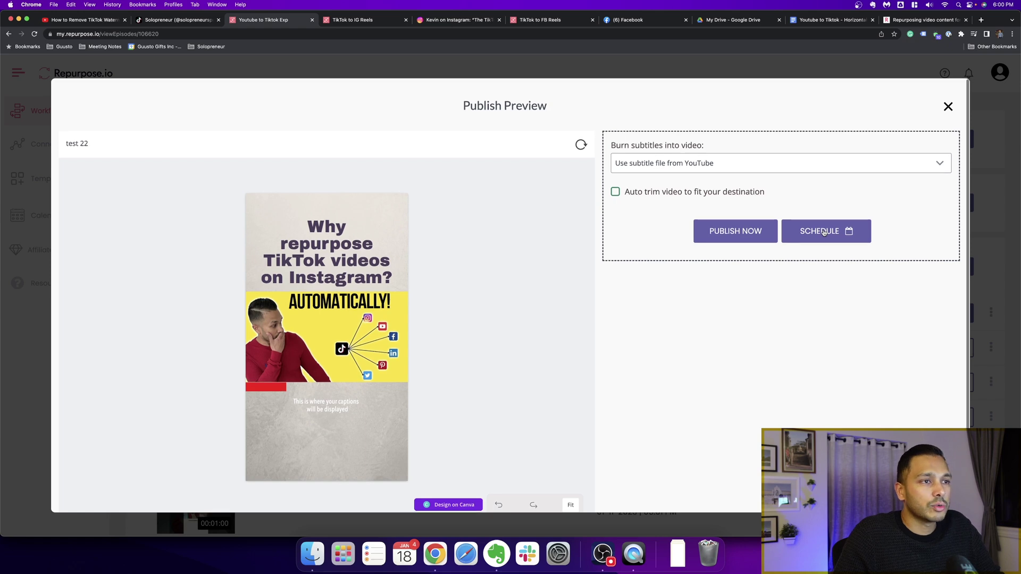
{"action": "left_click", "coordinate": [948, 107]}
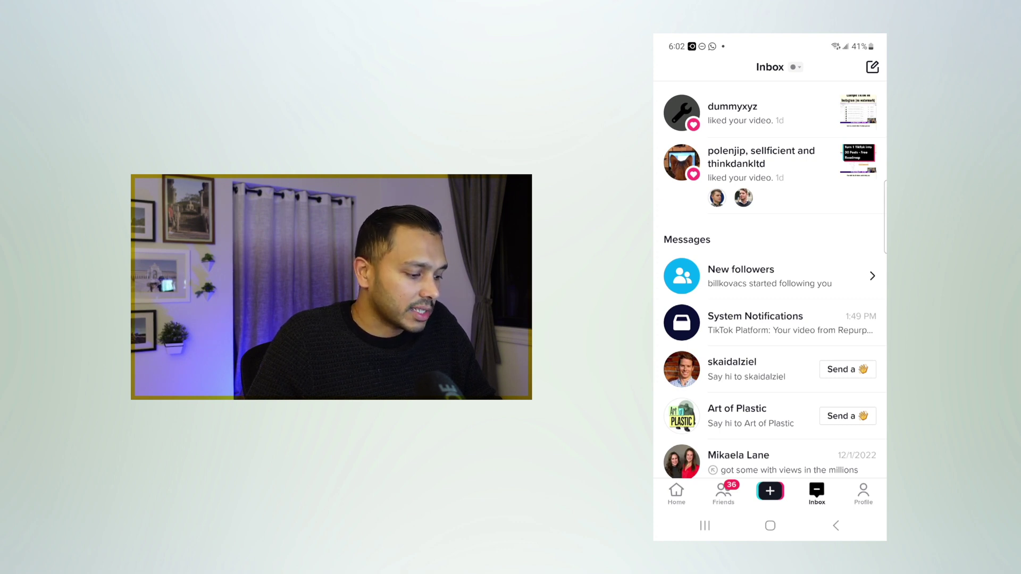
- In the TikTok mobile app, open the latest ready Repurpose.io video from the system notifications, proceed to its post details and save its cover
{"action": "left_click", "coordinate": [755, 323]}
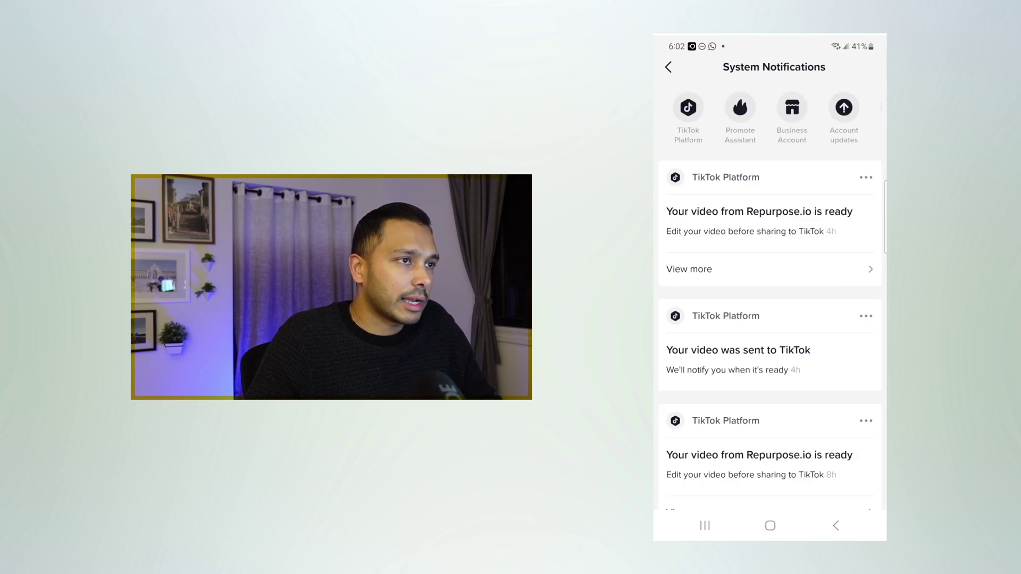
{"action": "left_click", "coordinate": [769, 269]}
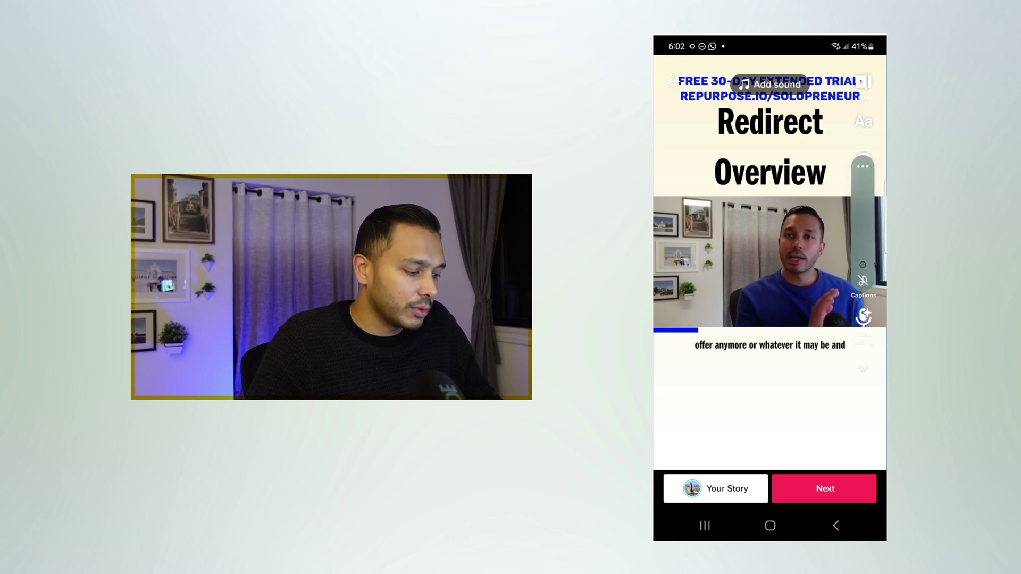
{"action": "left_click", "coordinate": [824, 488]}
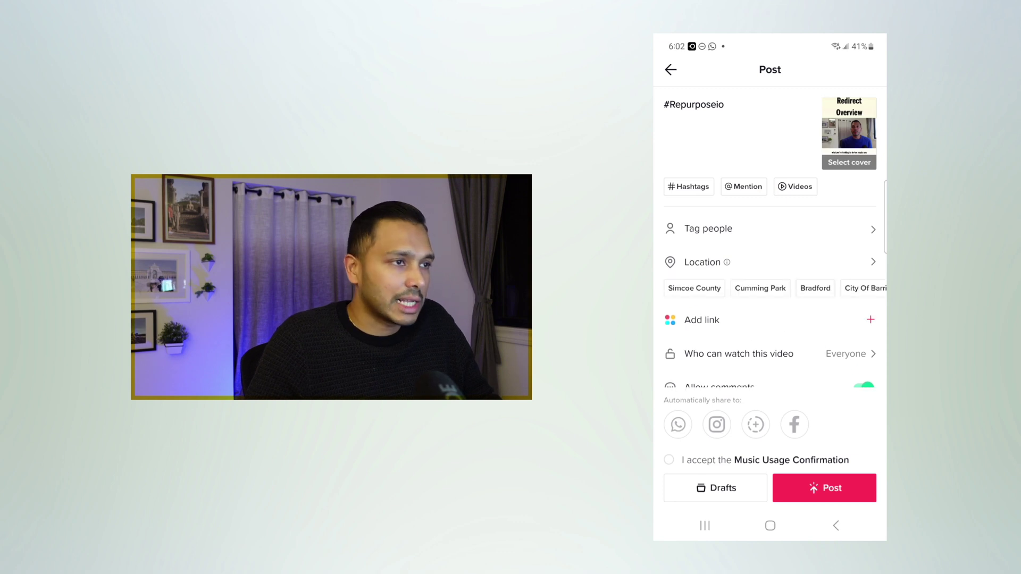
{"action": "left_click", "coordinate": [849, 162]}
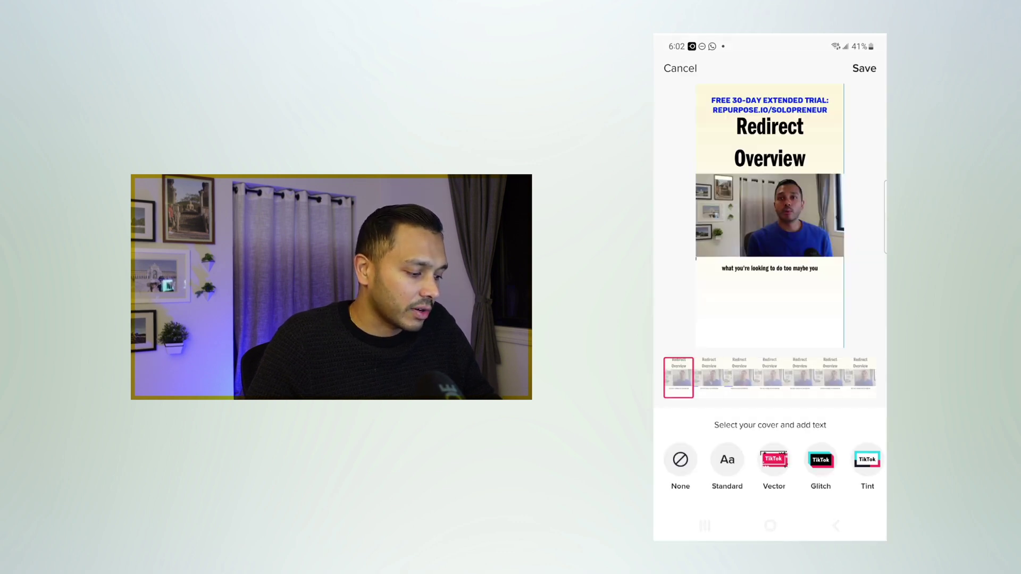
{"action": "left_click", "coordinate": [863, 68]}
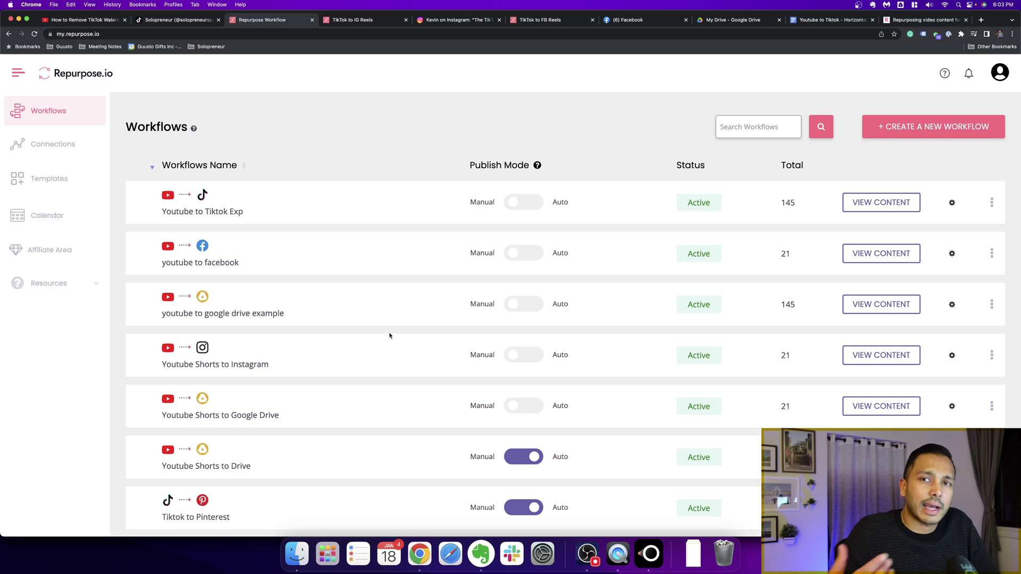
- Find the TikTok to Twitter workflow, examine its hashtag, custom text, subtitle and auto-publish settings, and close them without saving
{"action": "scroll", "coordinate": [379, 373], "scroll_direction": "down", "scroll_amount": 2}
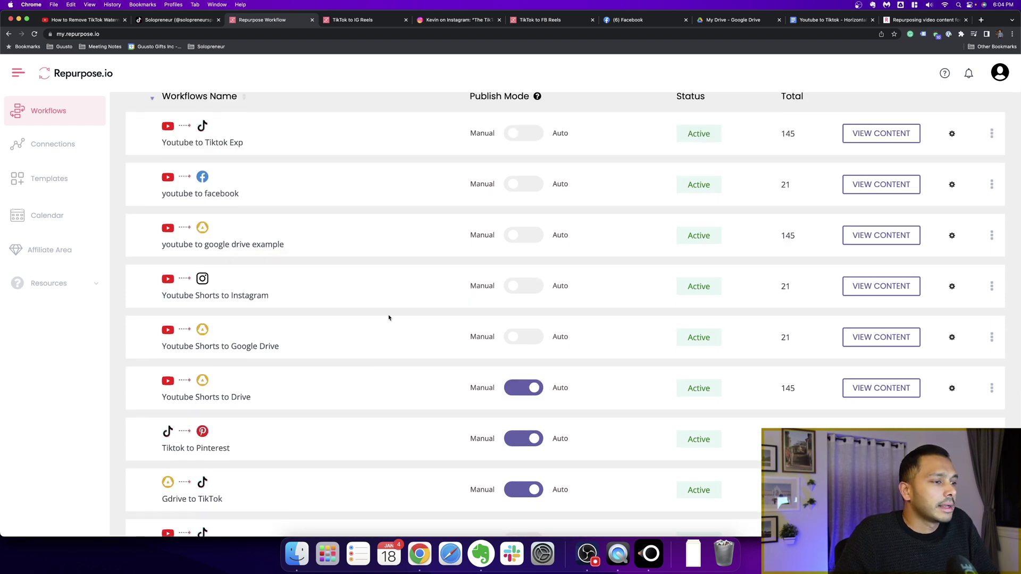
{"action": "scroll", "coordinate": [388, 317], "scroll_direction": "down", "scroll_amount": 6}
{"action": "scroll", "coordinate": [389, 316], "scroll_direction": "down", "scroll_amount": 2}
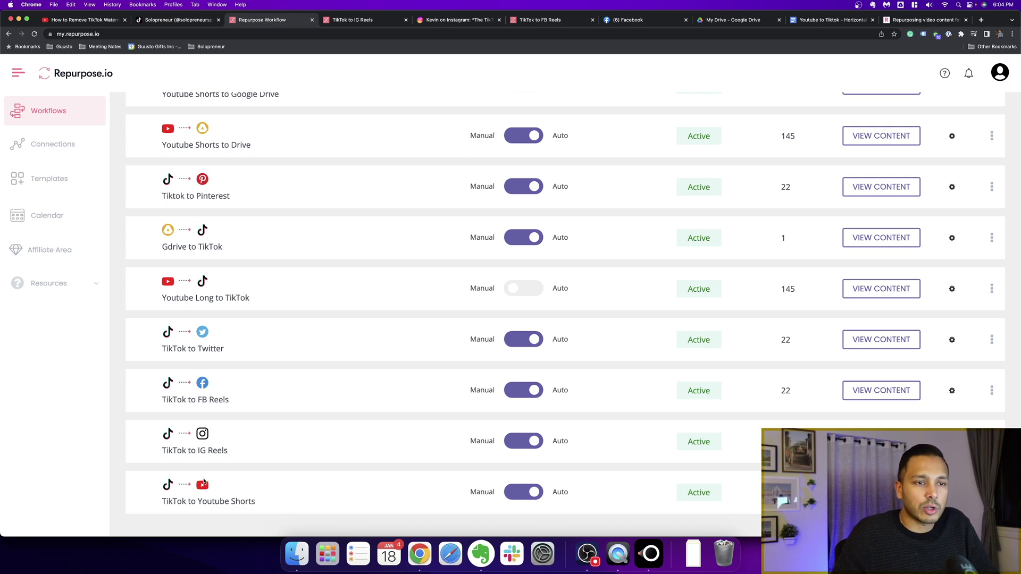
{"action": "left_click", "coordinate": [951, 341]}
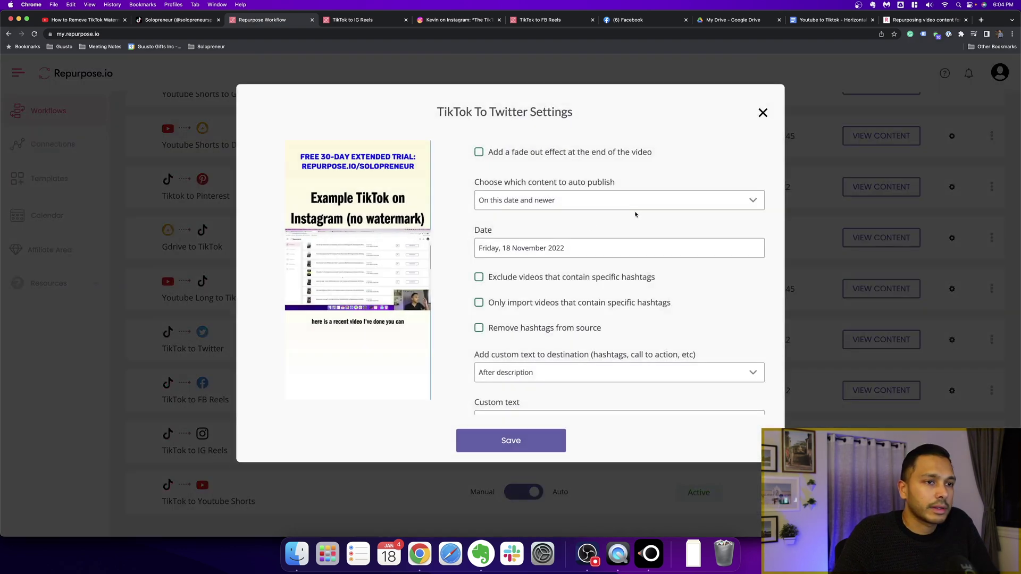
{"action": "scroll", "coordinate": [586, 255], "scroll_direction": "down", "scroll_amount": 5}
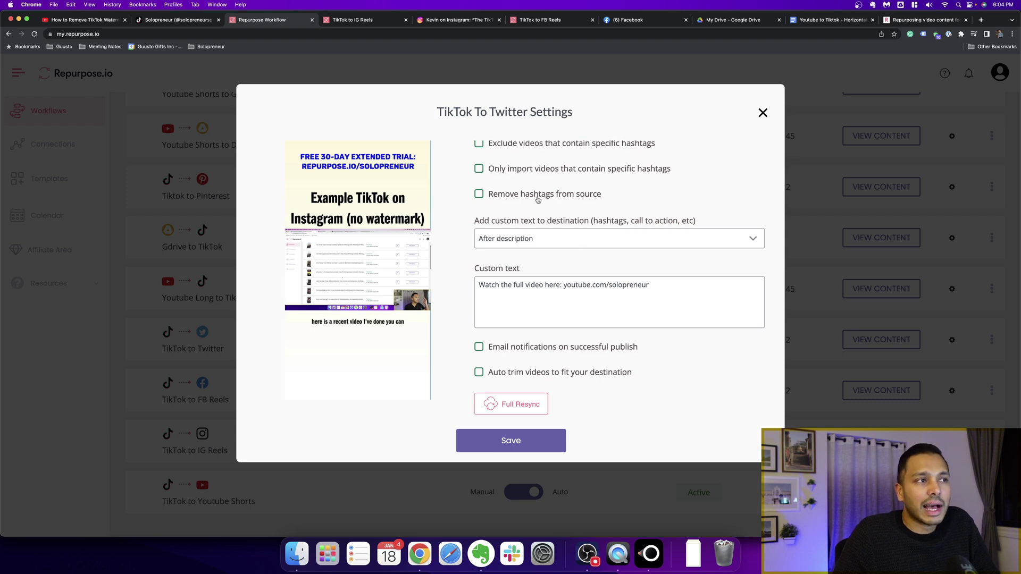
{"action": "scroll", "coordinate": [537, 199], "scroll_direction": "up", "scroll_amount": 3}
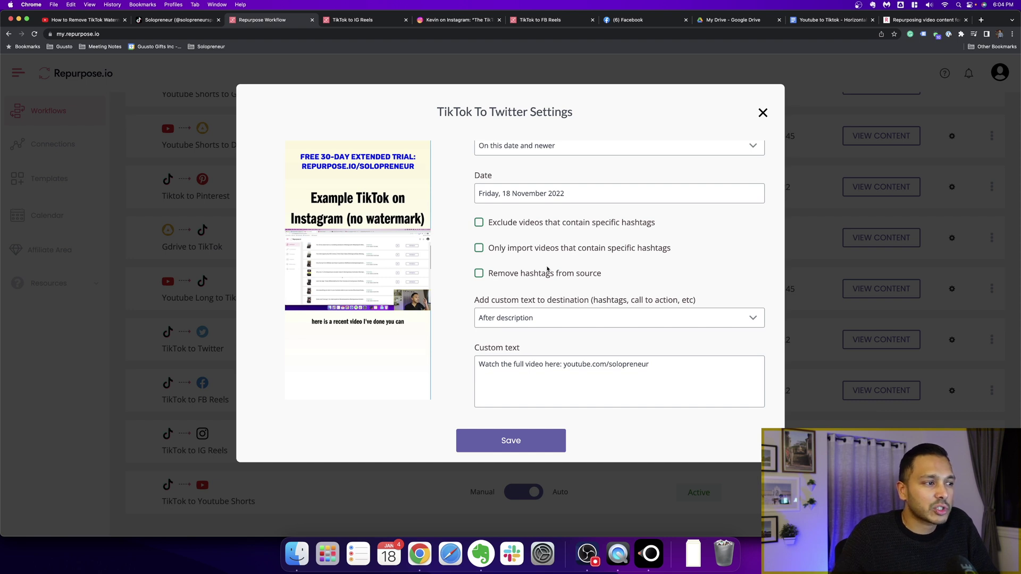
{"action": "left_click", "coordinate": [695, 362]}
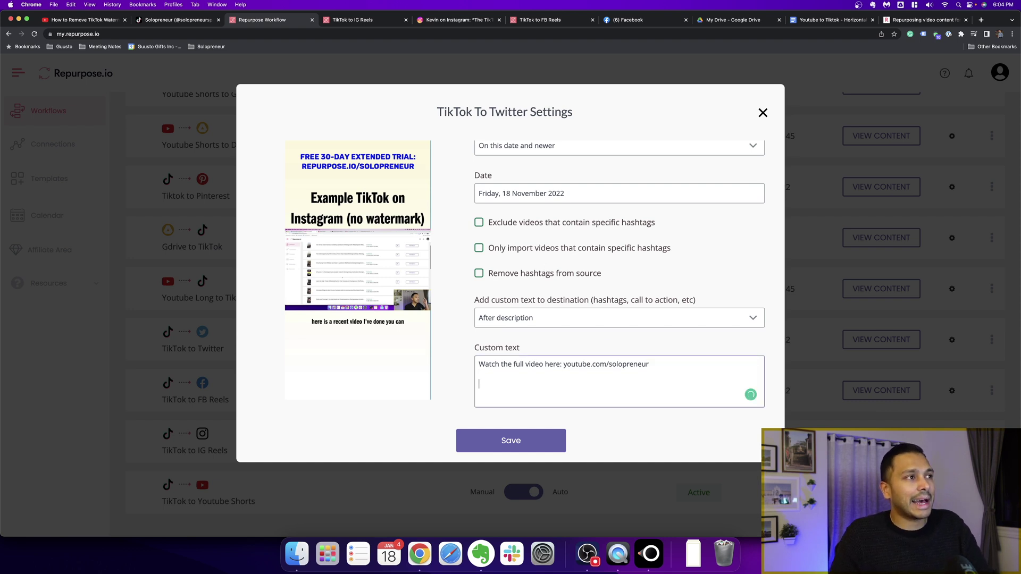
{"action": "scroll", "coordinate": [599, 345], "scroll_direction": "up", "scroll_amount": 10}
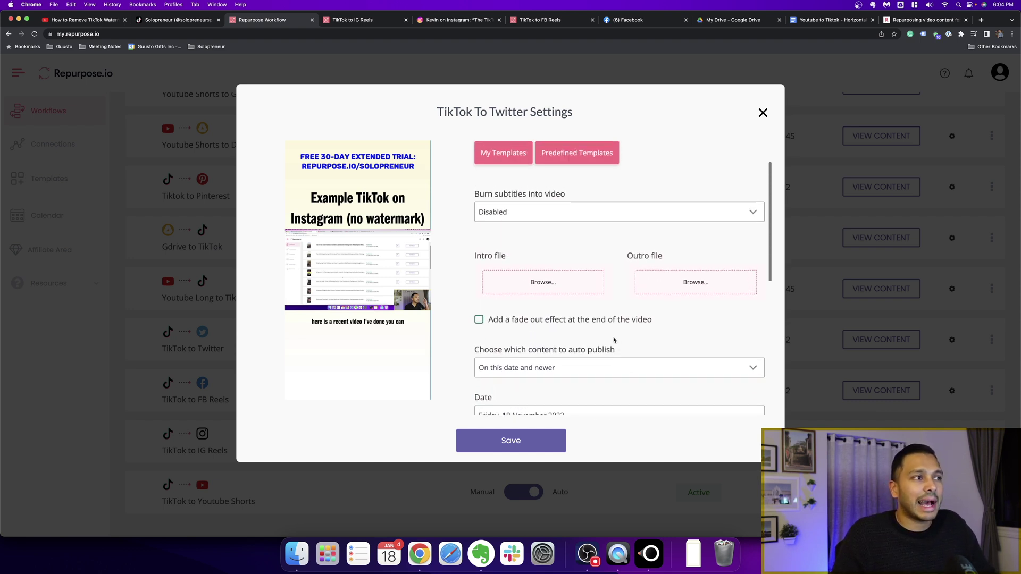
{"action": "left_click", "coordinate": [762, 113]}
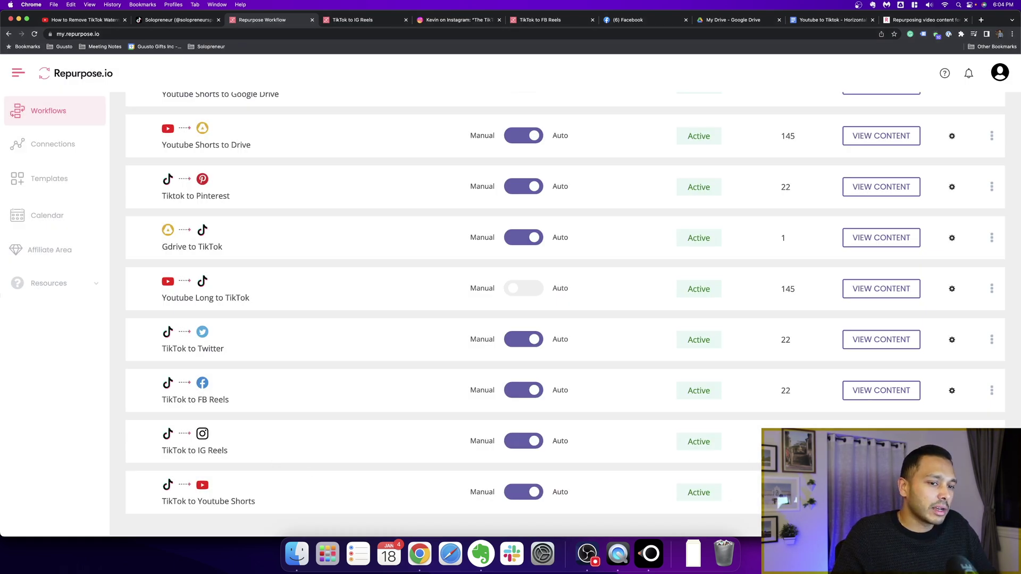
- Examine the custom text and sharing options in the TikTok to IG Reels workflow settings and close them
{"action": "left_click", "coordinate": [951, 441]}
{"action": "scroll", "coordinate": [588, 288], "scroll_direction": "down", "scroll_amount": 10}
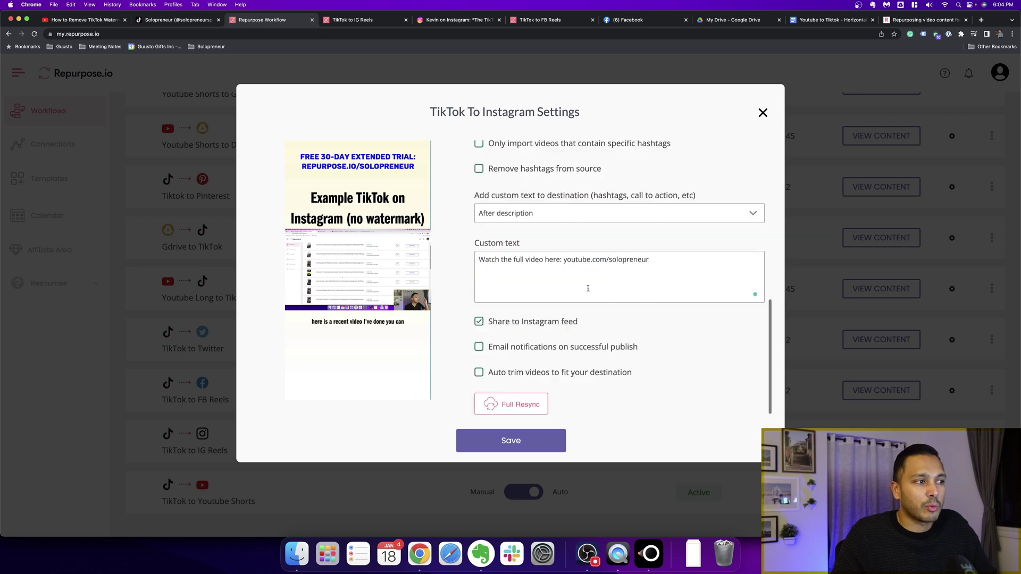
{"action": "left_click", "coordinate": [762, 113]}
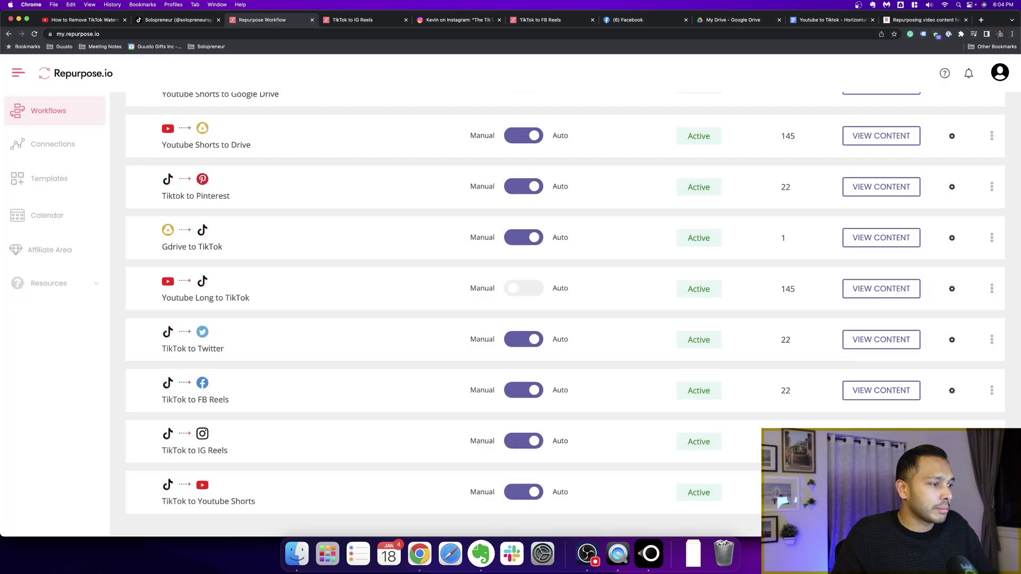
- Examine the tags, privacy, category, audience and playlist options in the TikTok to Youtube Shorts workflow settings and close them
{"action": "left_click", "coordinate": [951, 492]}
{"action": "scroll", "coordinate": [516, 161], "scroll_direction": "down", "scroll_amount": 5}
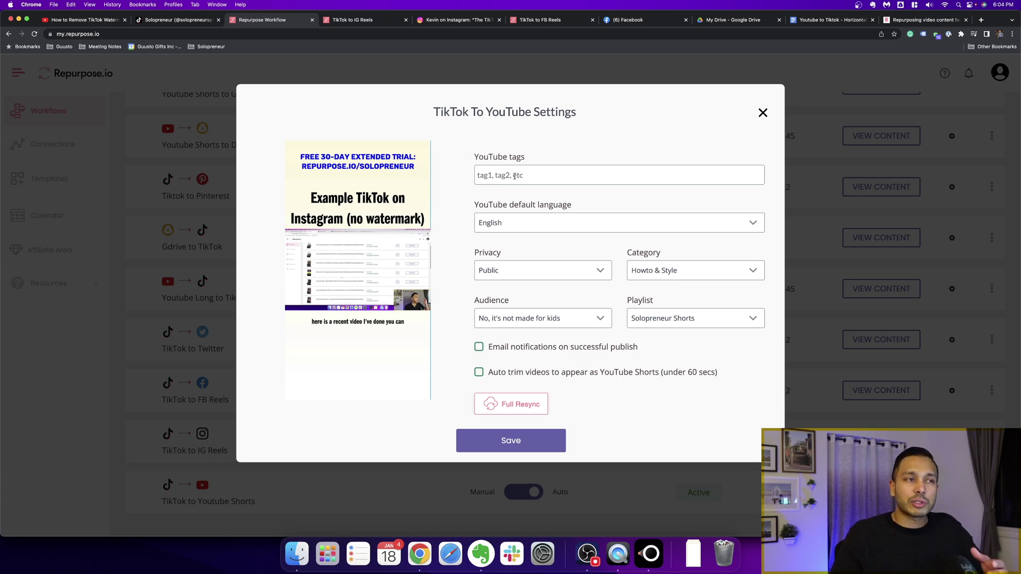
{"action": "left_click", "coordinate": [761, 115]}
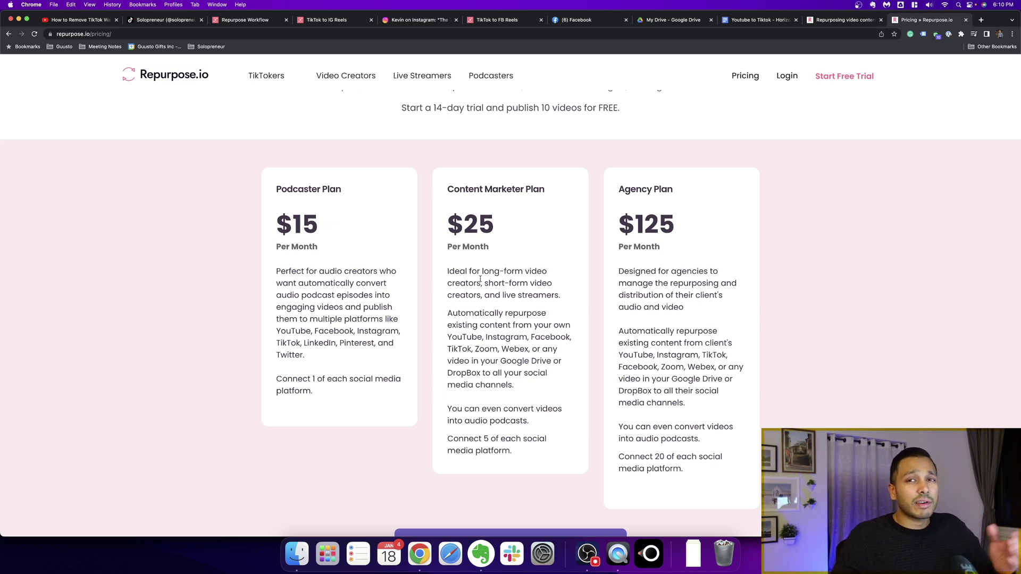
- Review the Repurpose.io pricing plans and open the 30-day trial sign-up from the extended free trial page
{"action": "scroll", "coordinate": [462, 191], "scroll_direction": "up", "scroll_amount": 2}
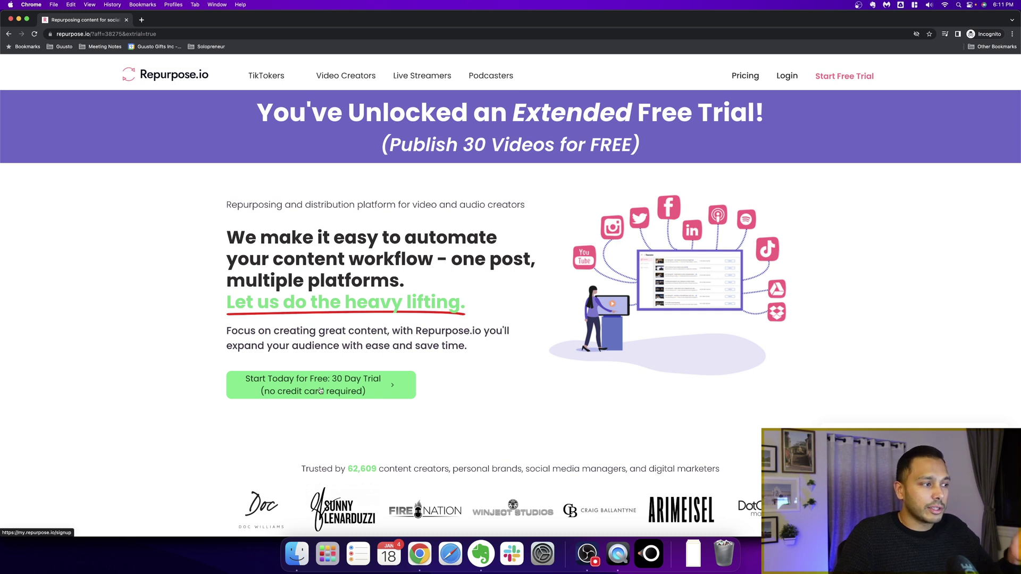
{"action": "left_click", "coordinate": [345, 390]}
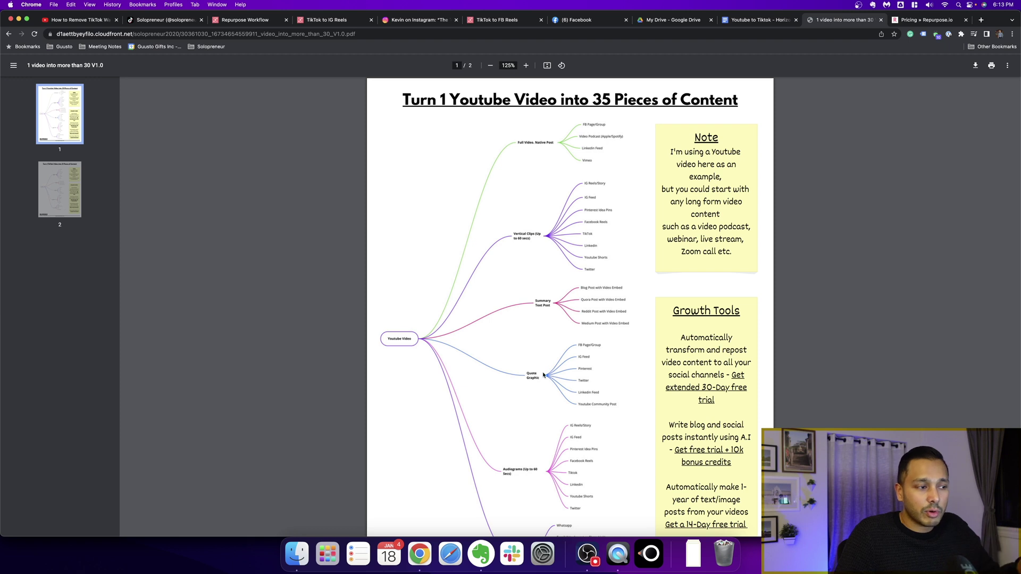
- Examine the content branches in the PDF roadmap "Turn 1 Youtube Video into 35 Pieces of Content"
{"action": "scroll", "coordinate": [551, 375], "scroll_direction": "down", "scroll_amount": 3}
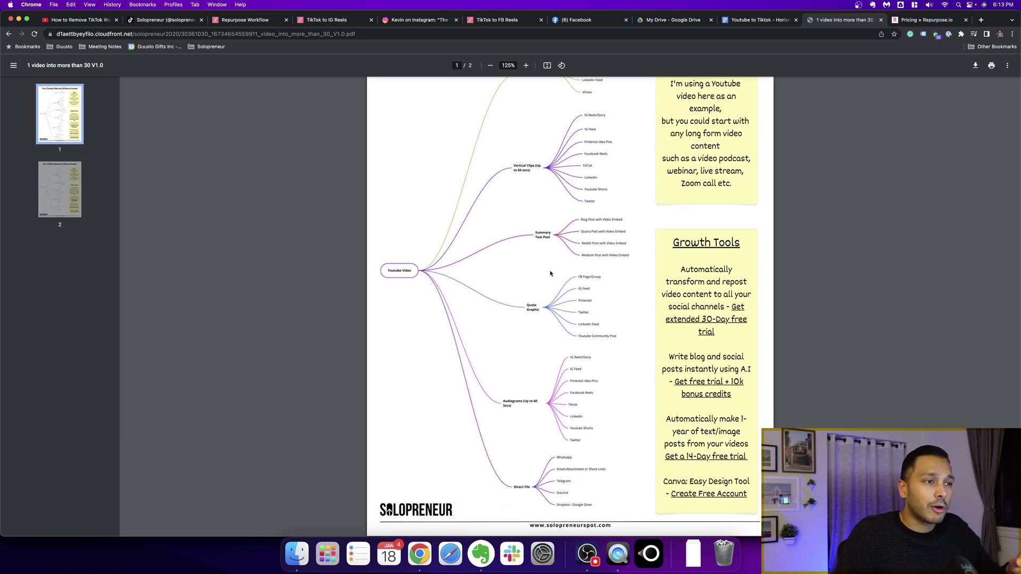
{"action": "scroll", "coordinate": [551, 275], "scroll_direction": "up", "scroll_amount": 2}
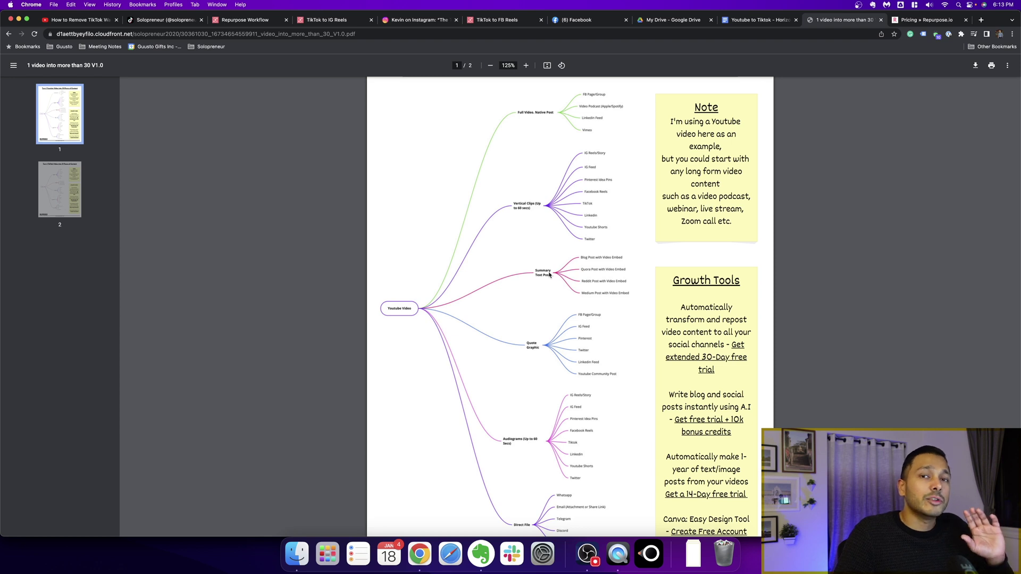
{"action": "scroll", "coordinate": [548, 185], "scroll_direction": "up", "scroll_amount": 2}
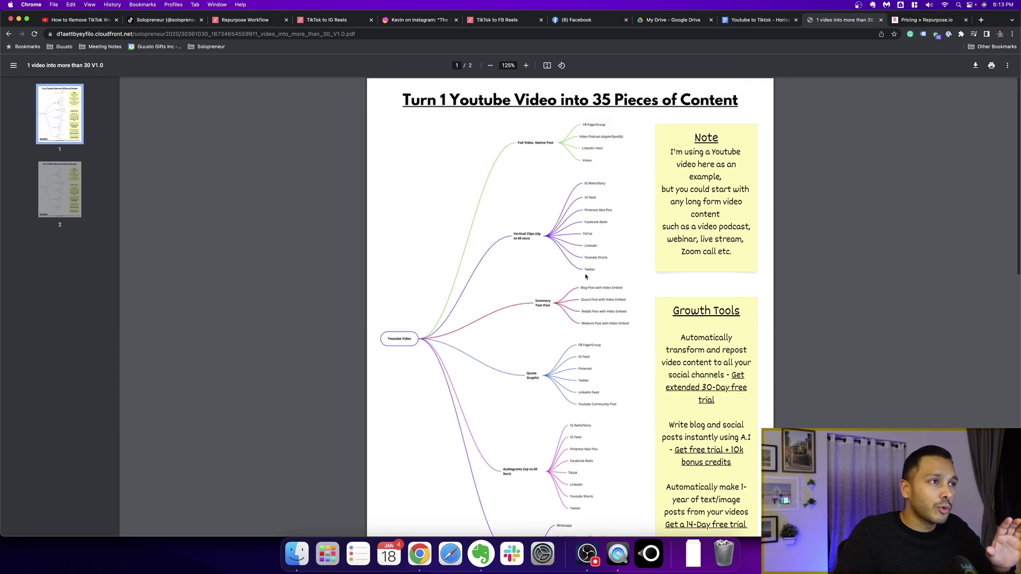